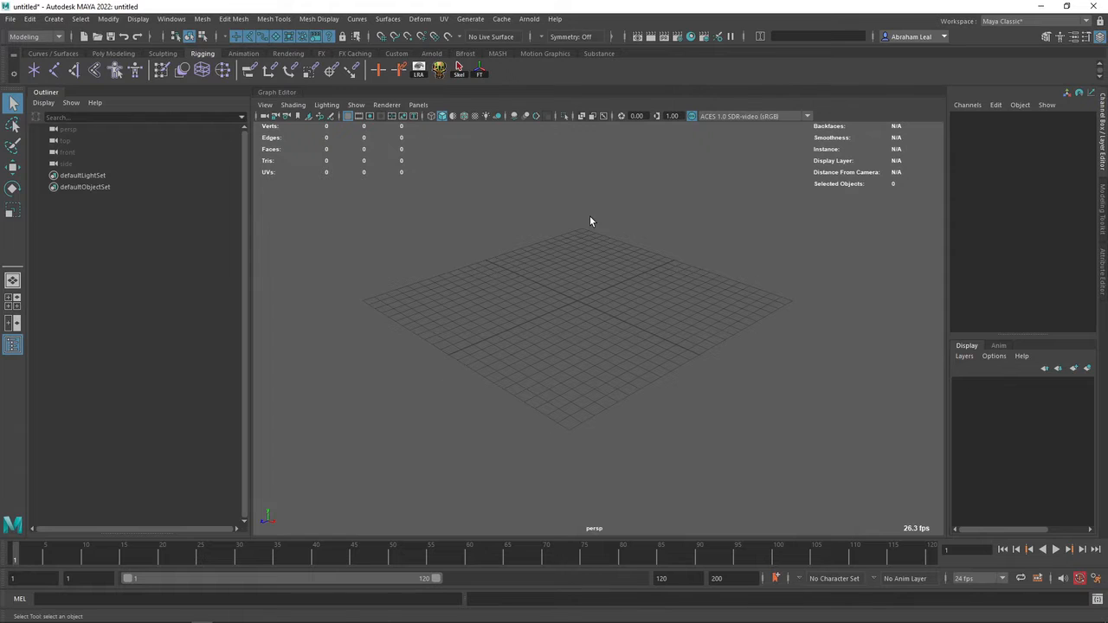
Narrow the Outliner and start a new project named Maya2022_Intro_to_Animation in the Project Window.
{"action": "left_click_drag", "start_coordinate": [249, 206], "coordinate": [201, 203]}
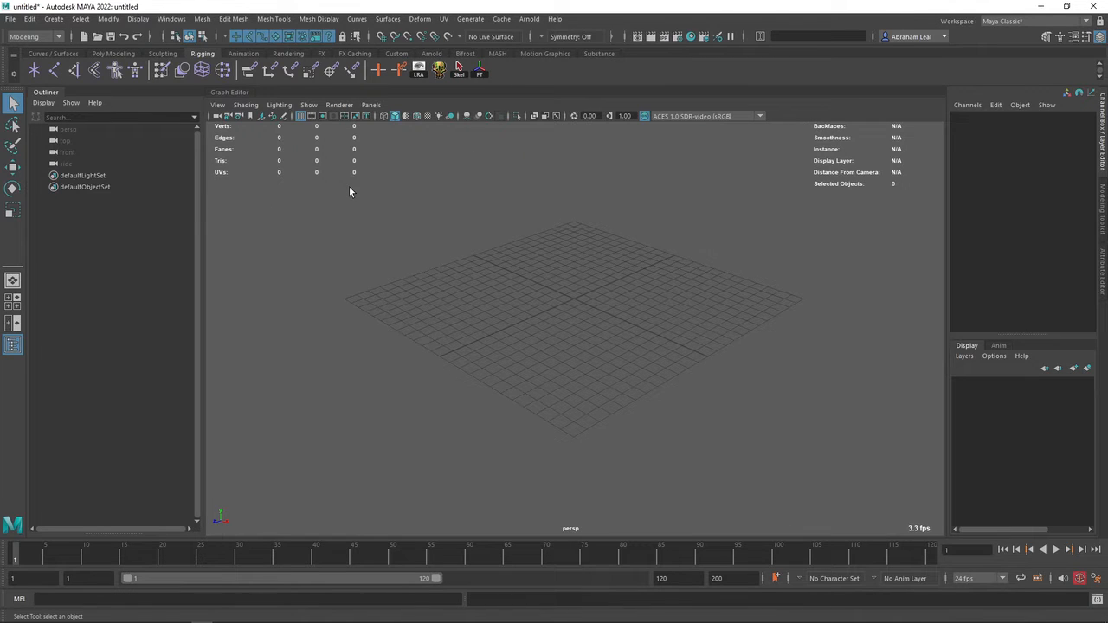
{"action": "left_click", "coordinate": [10, 19]}
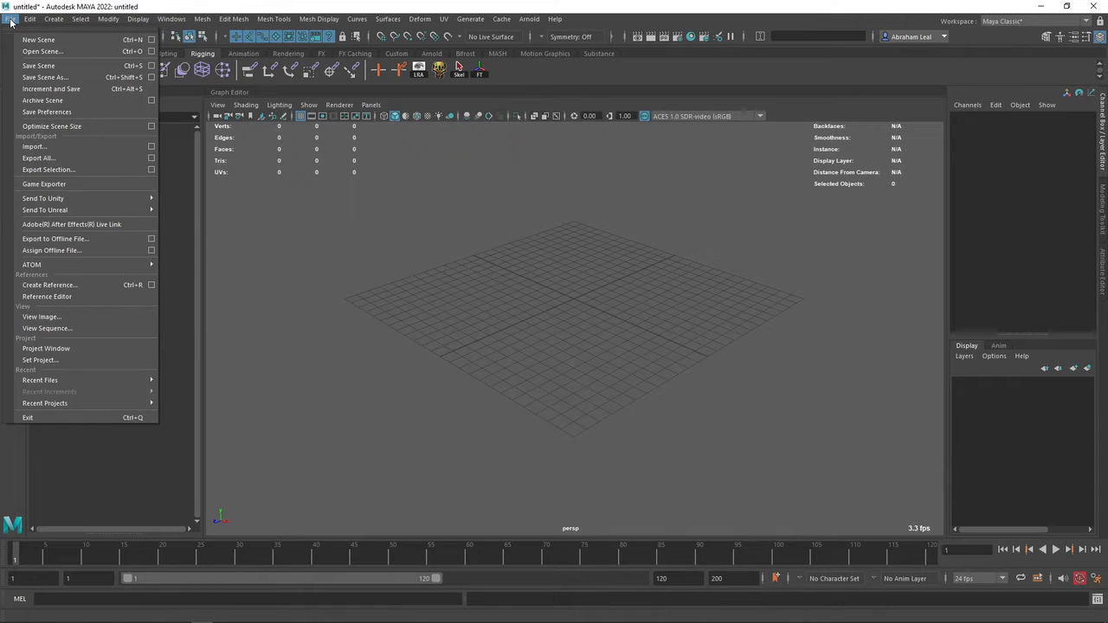
{"action": "left_click", "coordinate": [31, 19]}
{"action": "left_click", "coordinate": [11, 19]}
{"action": "left_click", "coordinate": [85, 347]}
{"action": "left_click", "coordinate": [672, 249]}
{"action": "type", "text": "Maya2022_"}
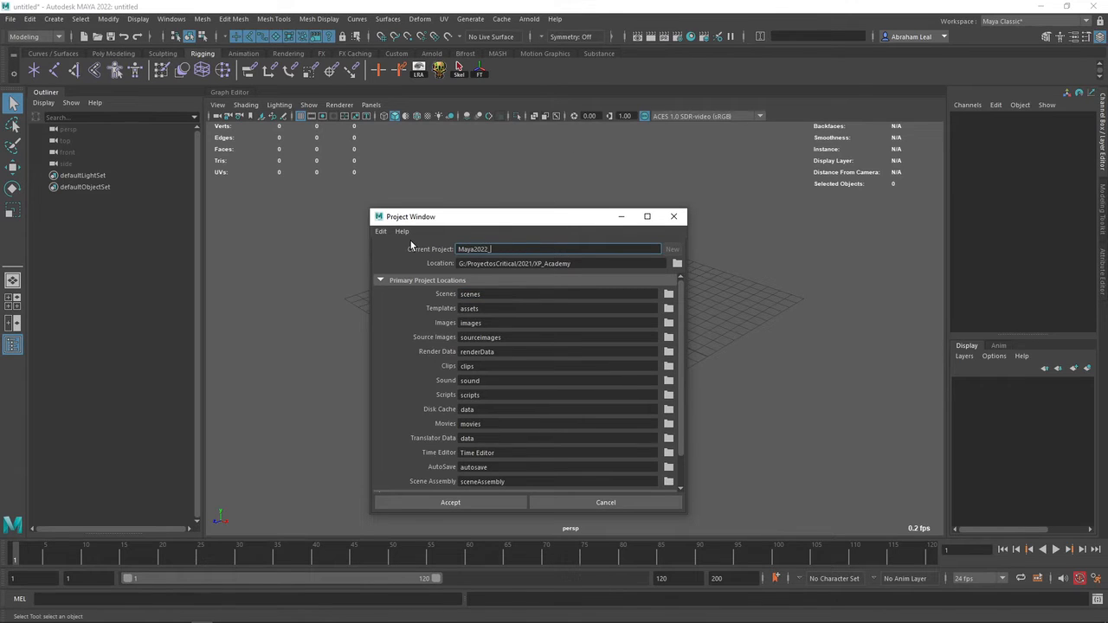
{"action": "type", "text": "Intro_to_Animation"}
{"action": "left_click_drag", "start_coordinate": [534, 214], "coordinate": [530, 171]}
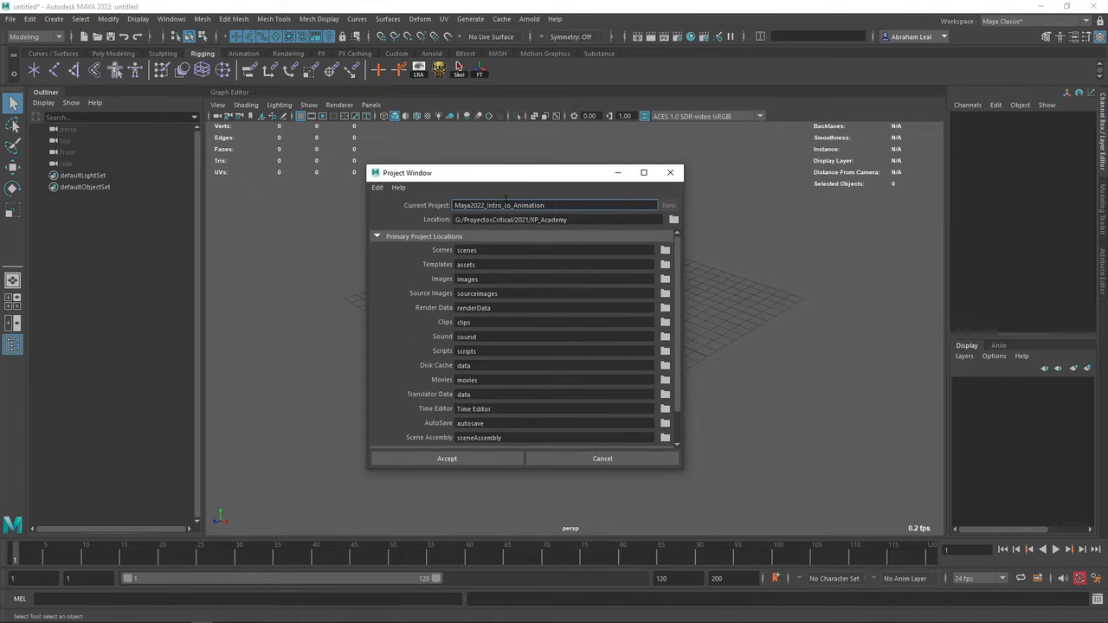
Set the new project's location to the NexTut_MayaAnimation2022 folder inside G:/ProyectosCritical/2021.
{"action": "left_click", "coordinate": [674, 219]}
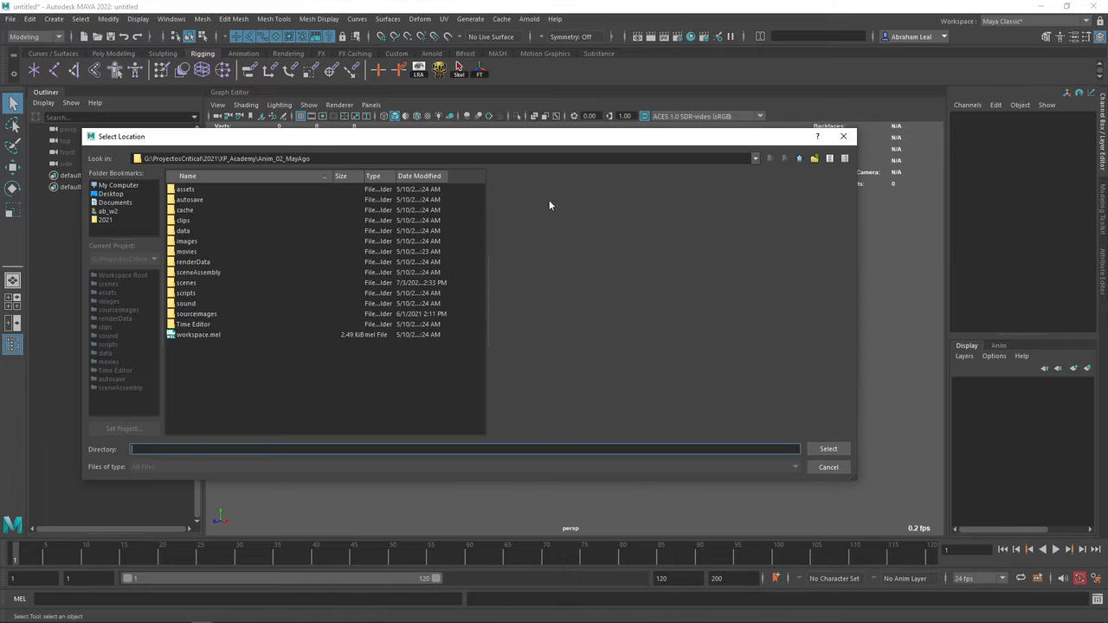
{"action": "left_click", "coordinate": [799, 159]}
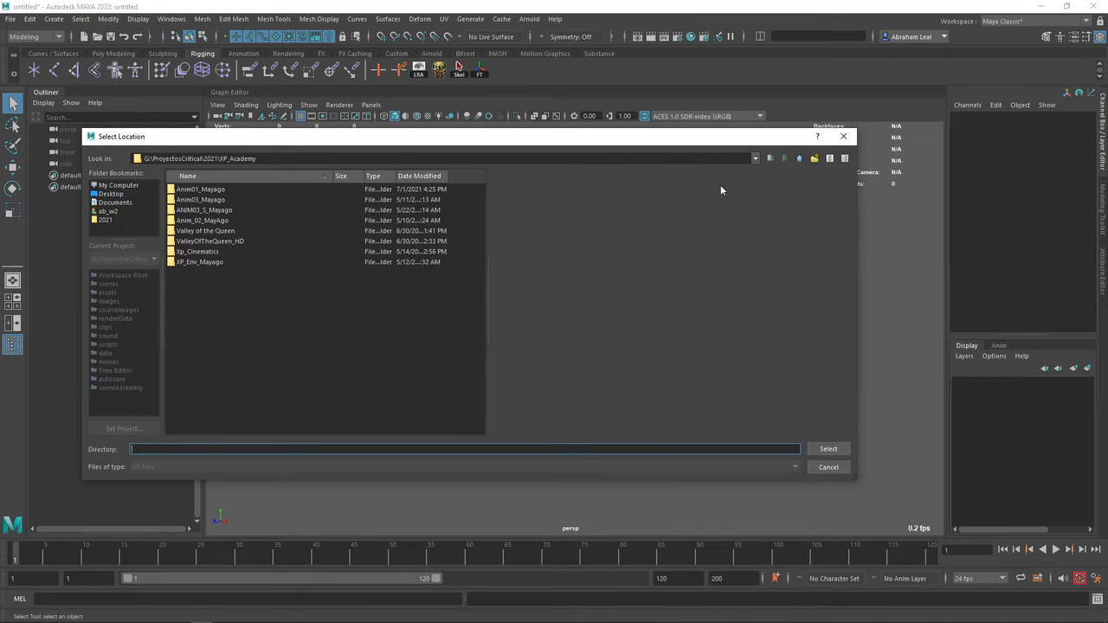
{"action": "left_click", "coordinate": [799, 158]}
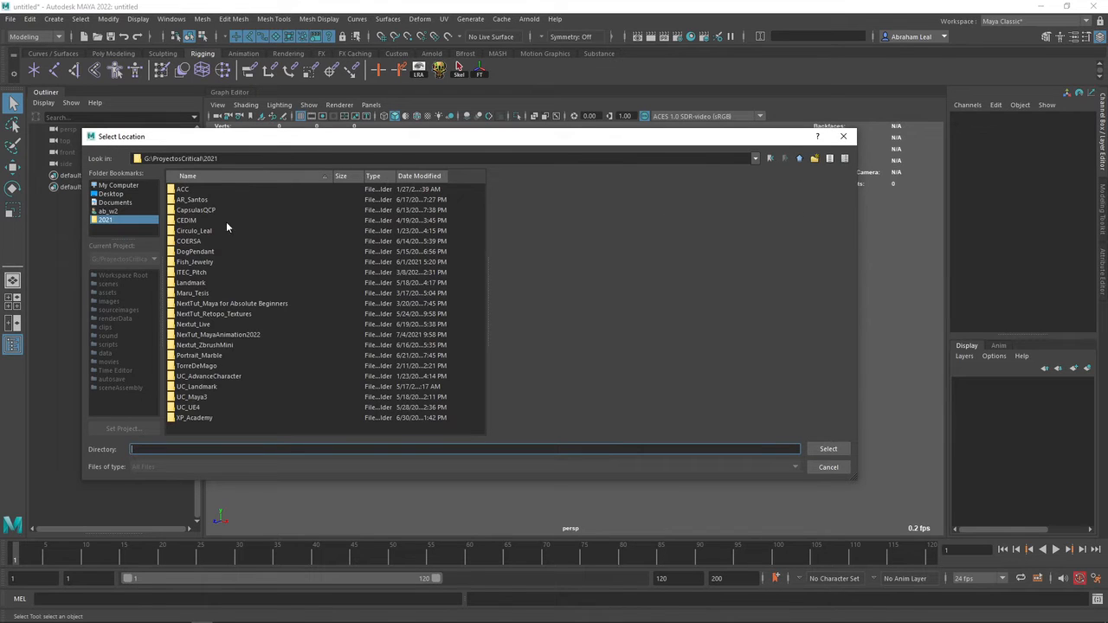
{"action": "double_click", "coordinate": [230, 335]}
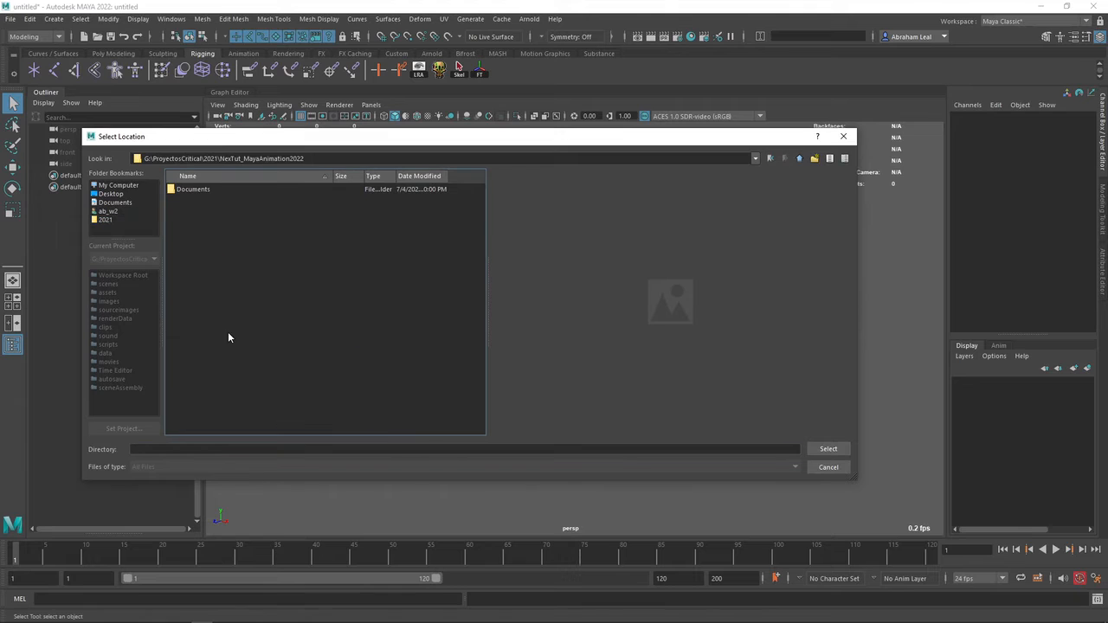
{"action": "left_click", "coordinate": [829, 448]}
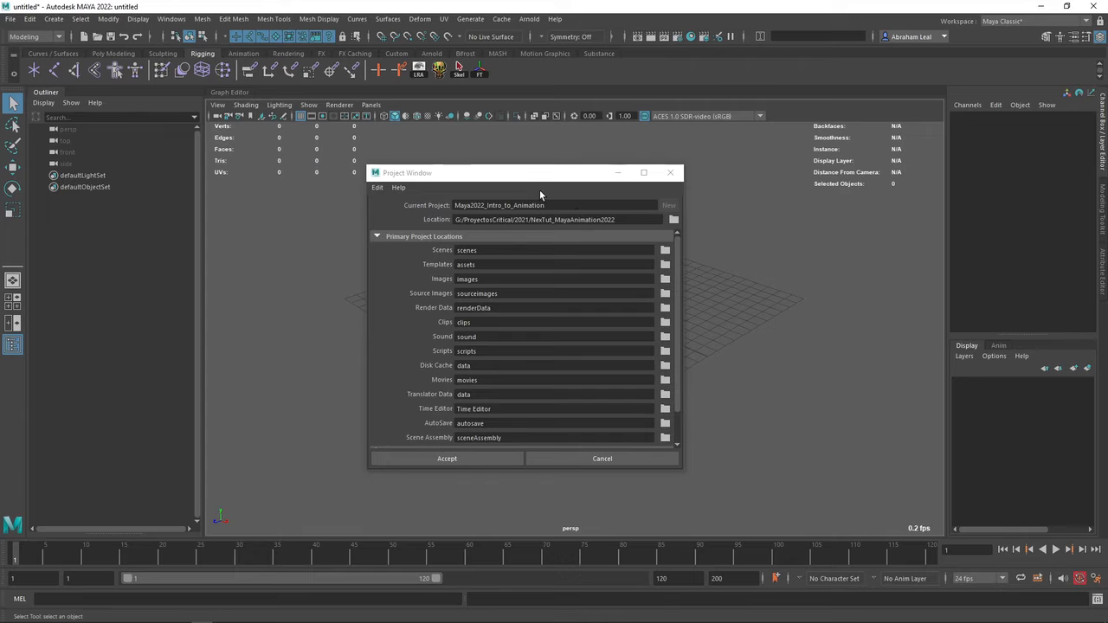
Switch to File Explorer and examine the default projects folder under Documents\maya.
{"action": "mouse_move", "coordinate": [147, 616]}
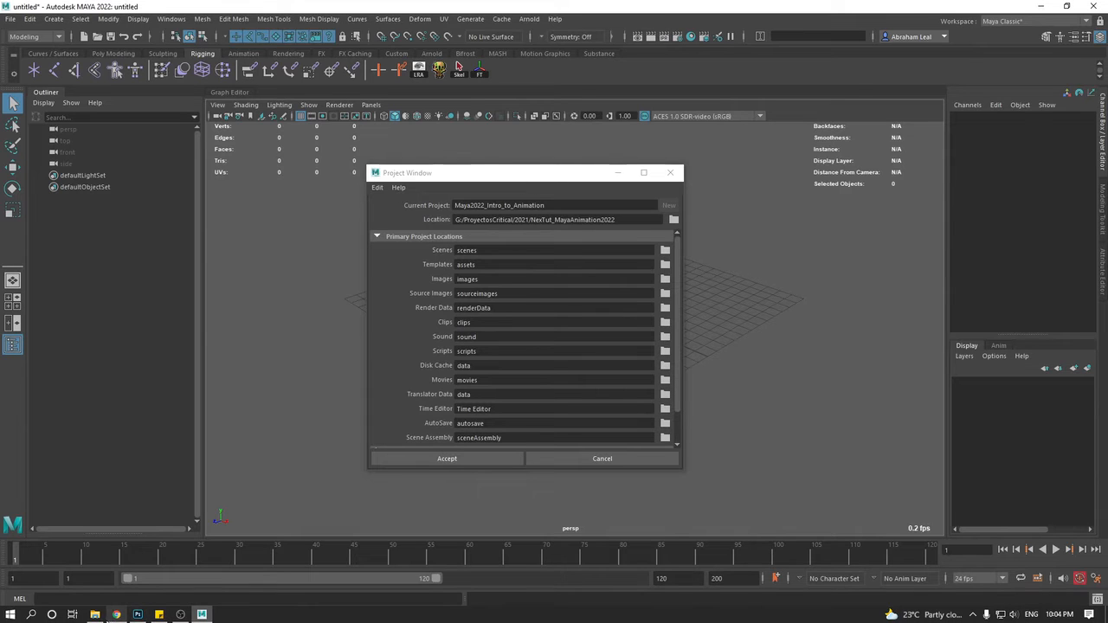
{"action": "left_click", "coordinate": [95, 615]}
{"action": "left_click", "coordinate": [308, 209]}
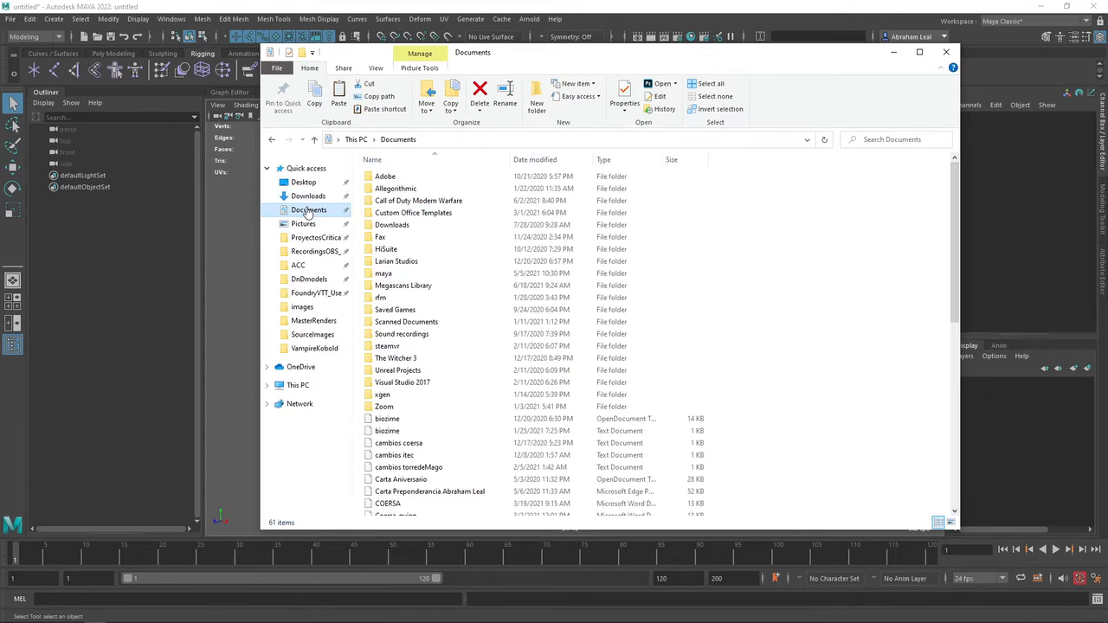
{"action": "double_click", "coordinate": [394, 272]}
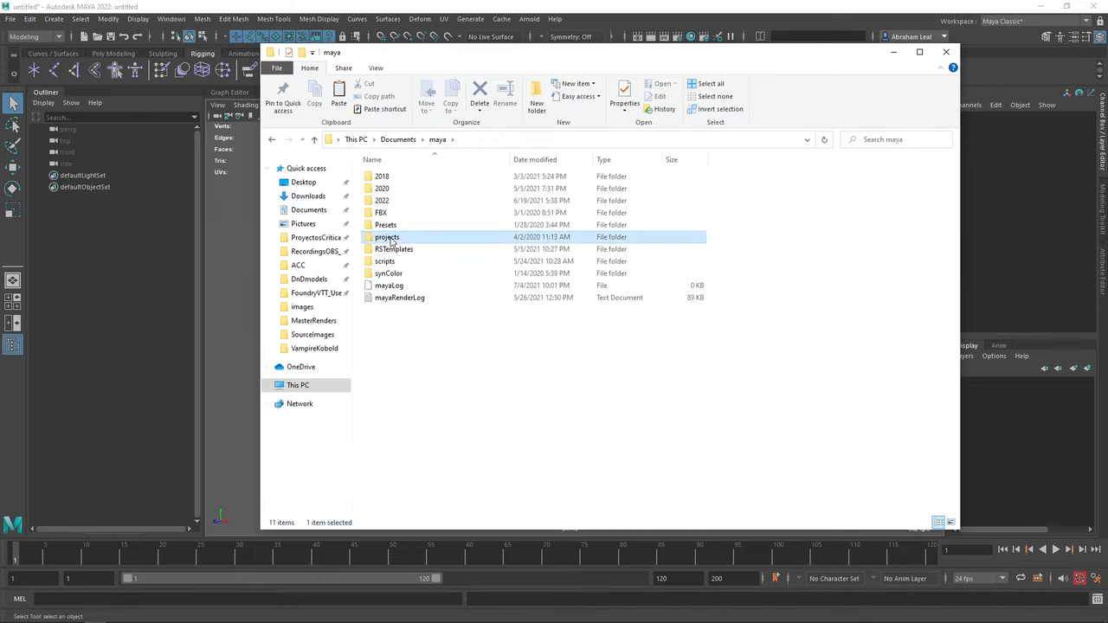
{"action": "double_click", "coordinate": [397, 246]}
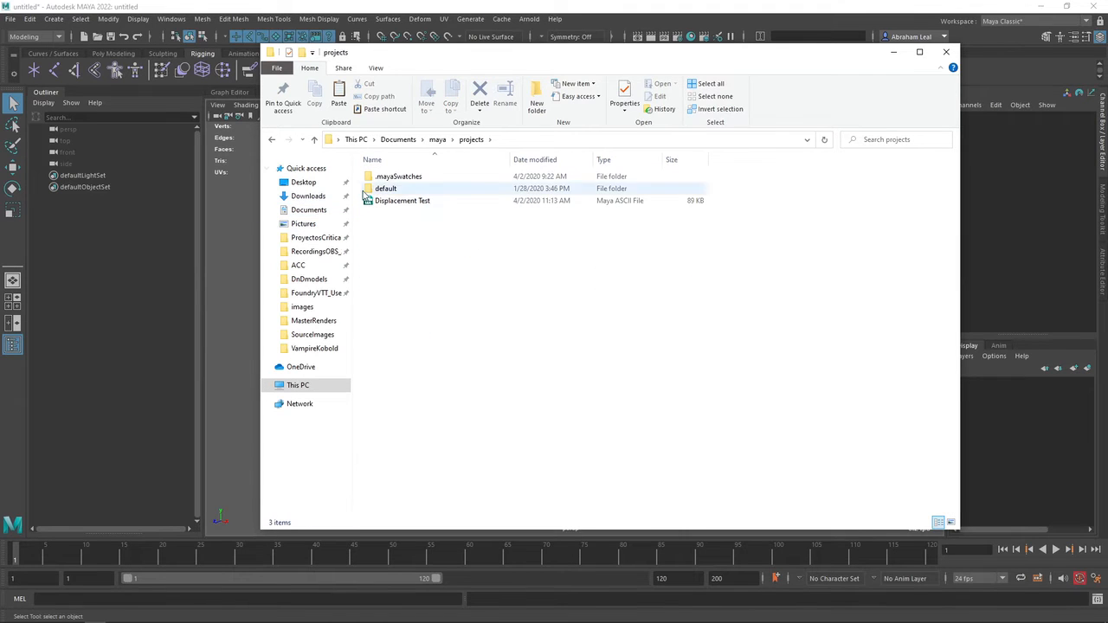
{"action": "left_click", "coordinate": [893, 52]}
Create the project with its default folder locations and set Maya2022_Intro_to_Animation as the current project.
{"action": "mouse_move", "coordinate": [529, 172]}
{"action": "left_mouse_down"}
{"action": "mouse_move", "coordinate": [639, 157]}
{"action": "mouse_move", "coordinate": [527, 155]}
{"action": "left_mouse_up"}
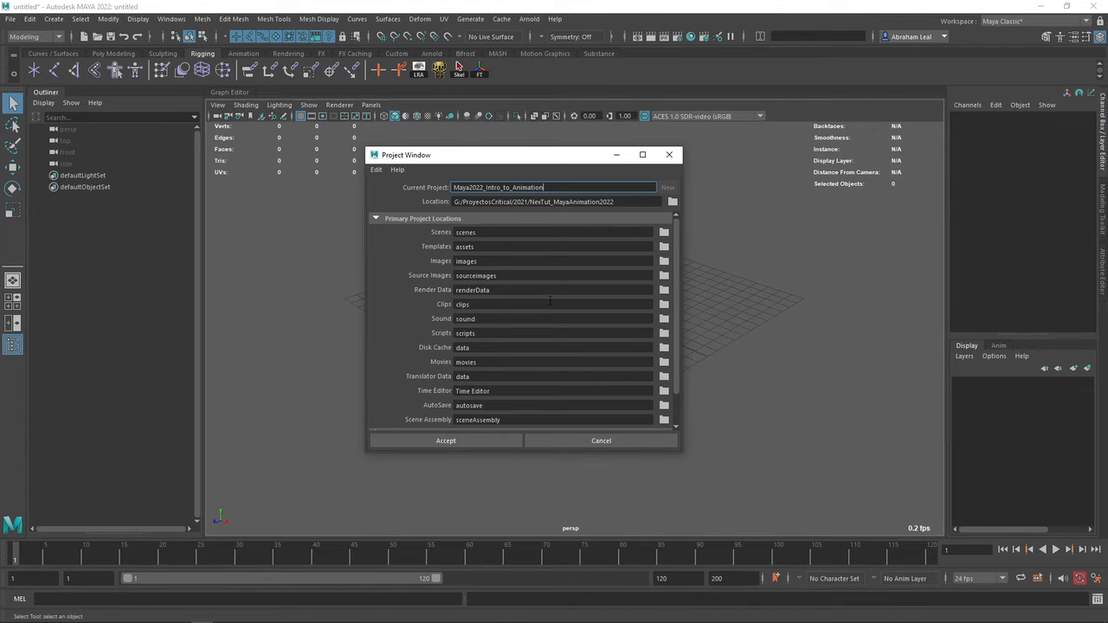
{"action": "left_click", "coordinate": [464, 443]}
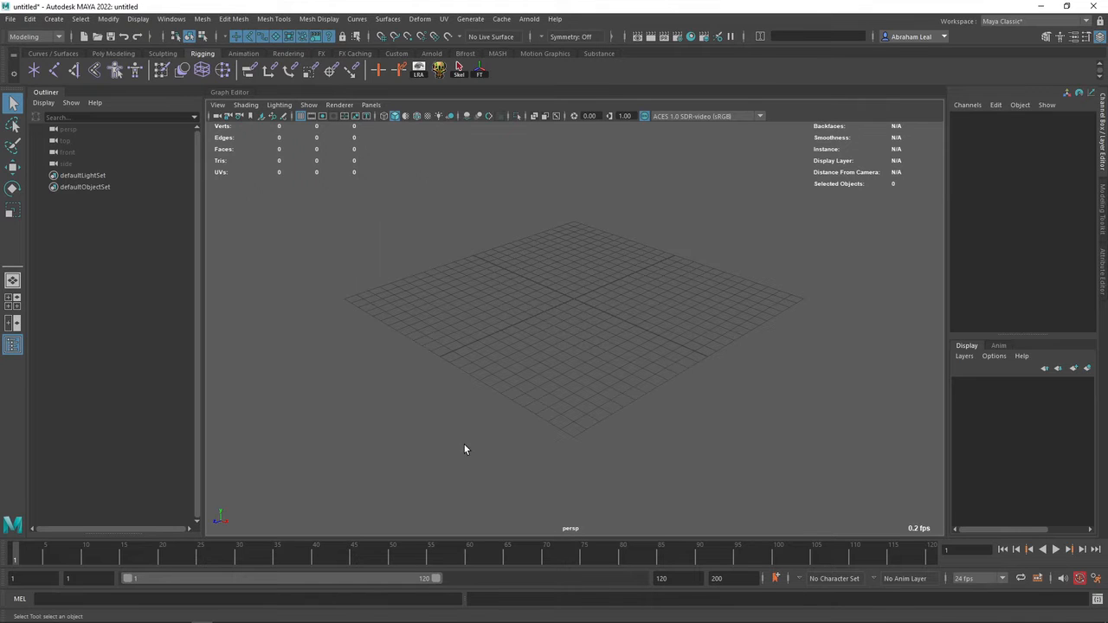
{"action": "left_click", "coordinate": [10, 18]}
{"action": "left_click", "coordinate": [57, 366]}
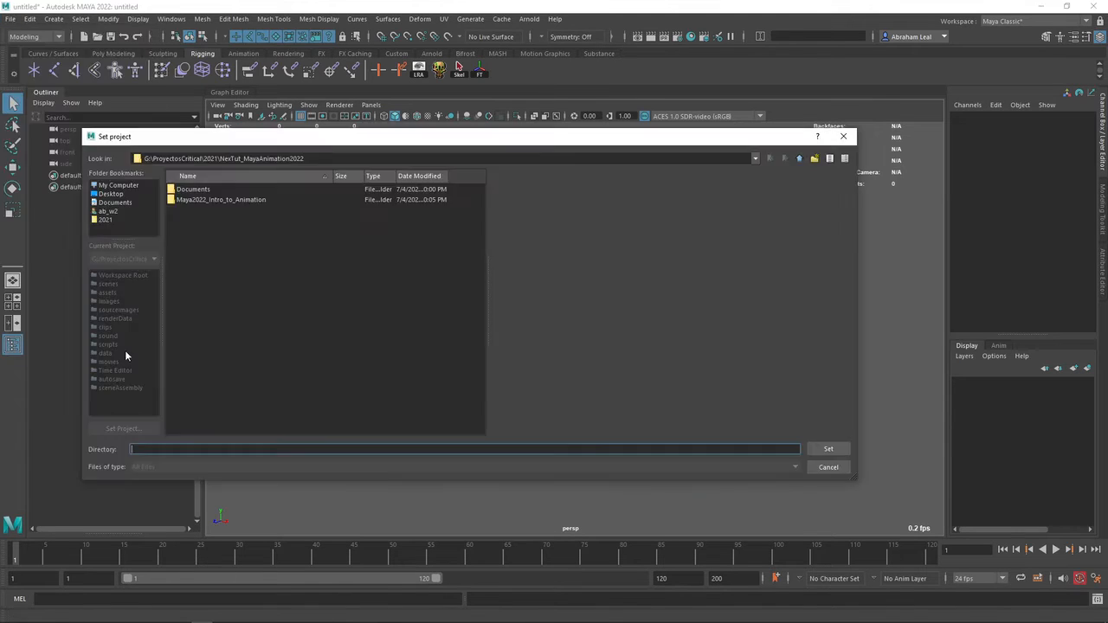
{"action": "left_click", "coordinate": [206, 199]}
{"action": "left_click", "coordinate": [828, 448]}
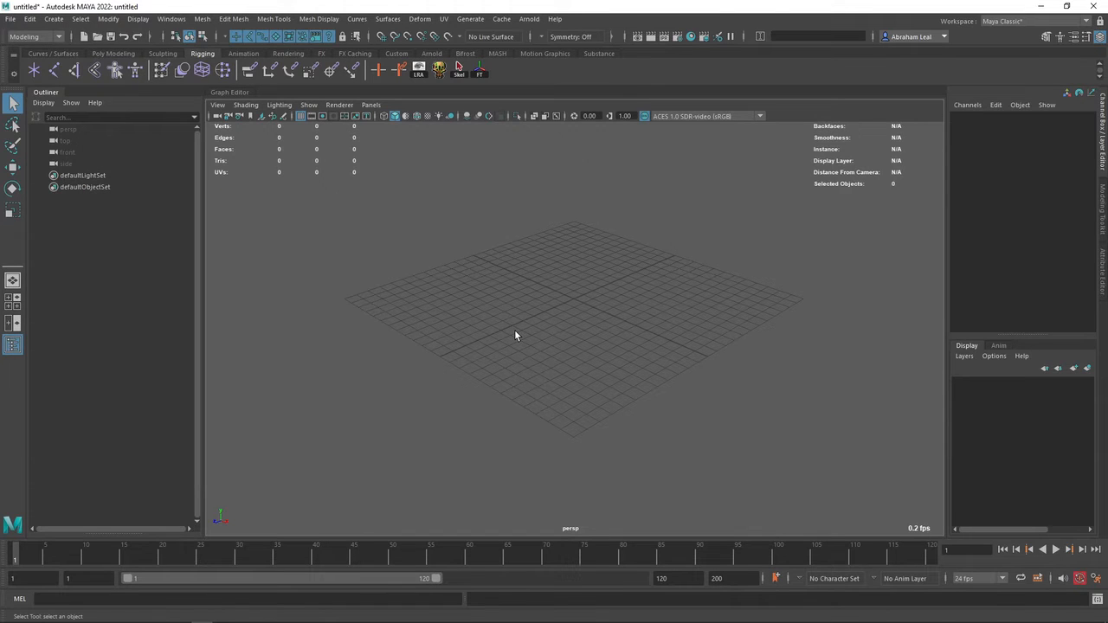
Open the Plug-in Manager, widen it, and examine which plug-ins are set to Loaded and Auto load.
{"action": "left_click_drag", "start_coordinate": [602, 259], "coordinate": [625, 241], "text": "alt"}
{"action": "middle_click_drag", "start_coordinate": [581, 238], "coordinate": [601, 248], "text": "alt"}
{"action": "left_click", "coordinate": [175, 21]}
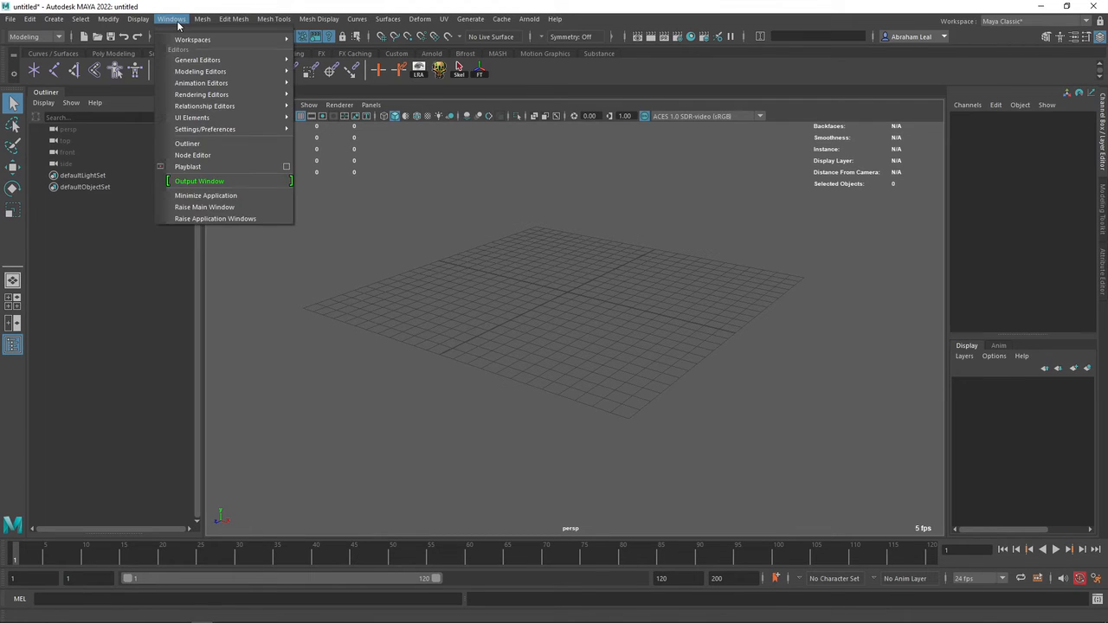
{"action": "mouse_move", "coordinate": [221, 131]}
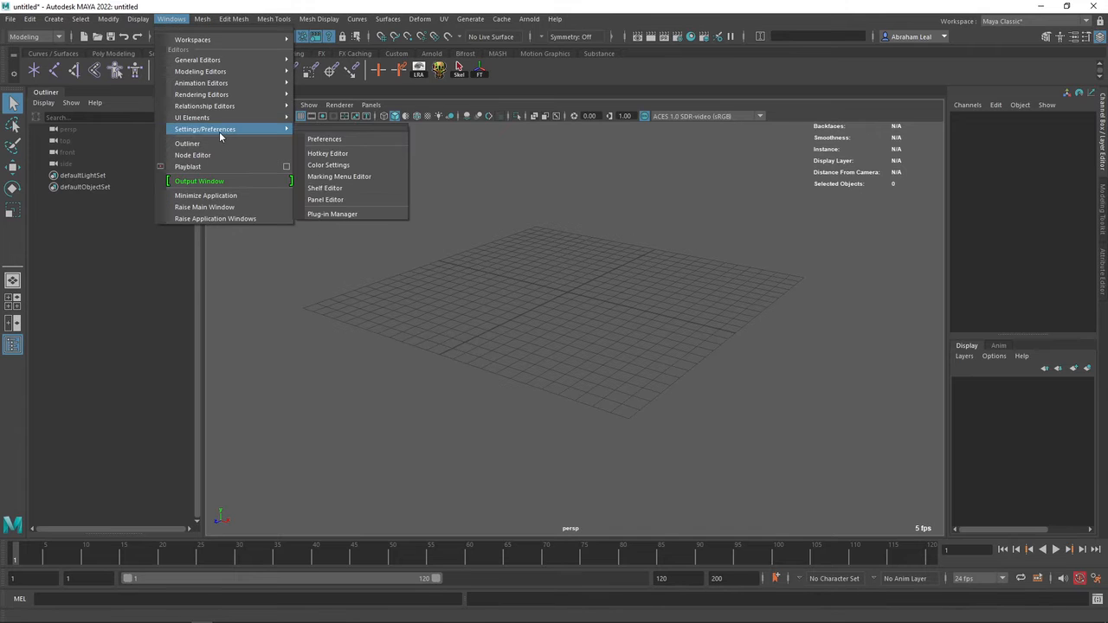
{"action": "left_click", "coordinate": [358, 215]}
{"action": "left_click_drag", "start_coordinate": [510, 84], "coordinate": [459, 52]}
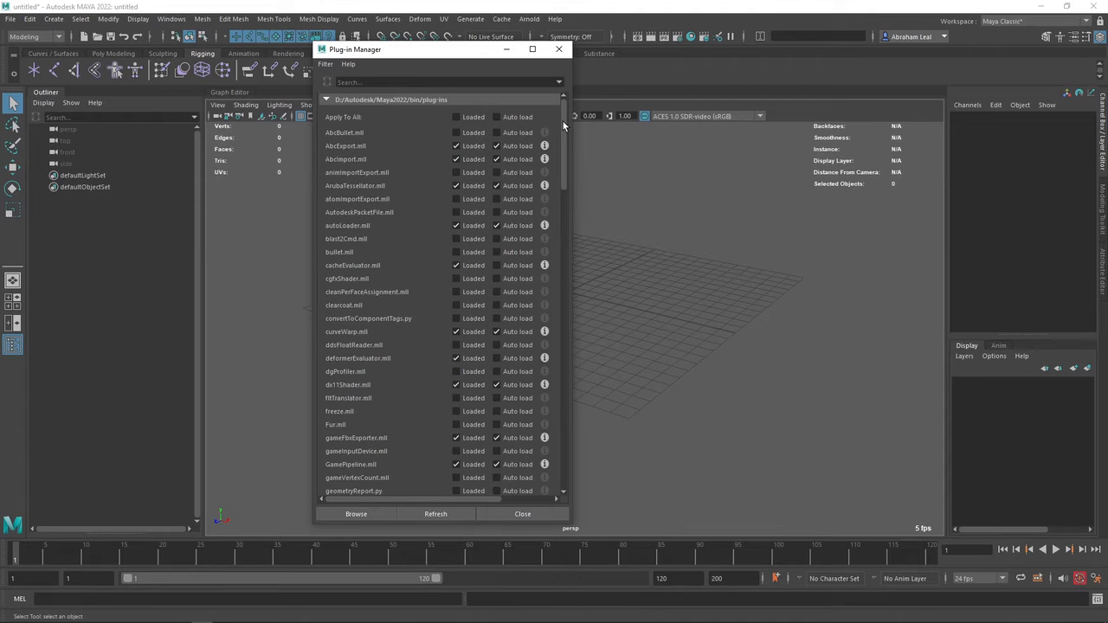
{"action": "left_click_drag", "start_coordinate": [562, 122], "coordinate": [565, 302]}
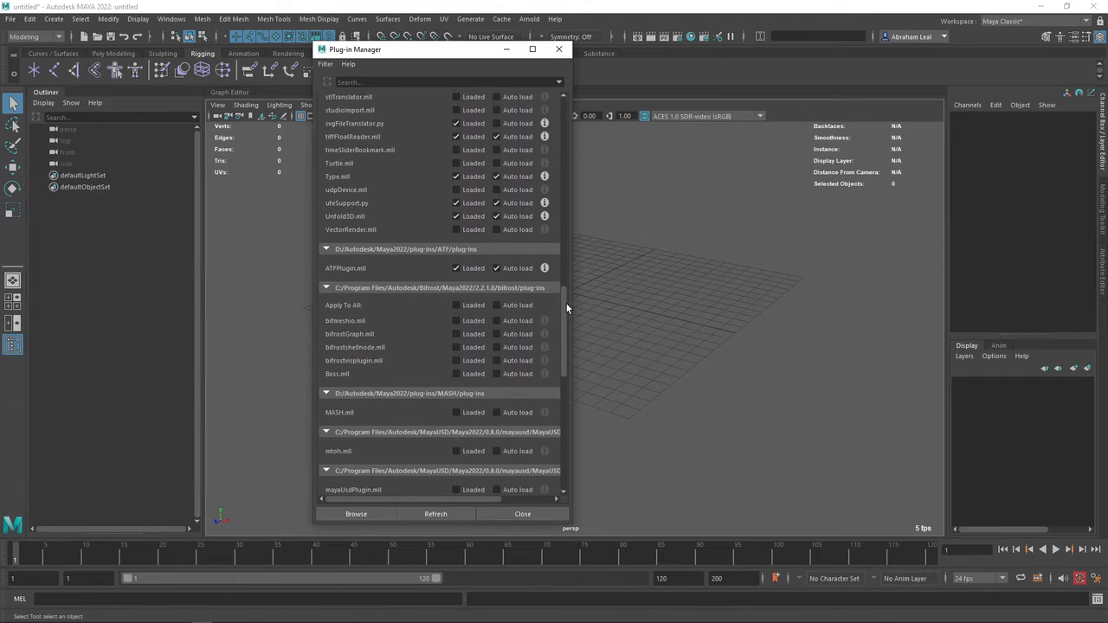
{"action": "left_click_drag", "start_coordinate": [565, 302], "coordinate": [567, 326]}
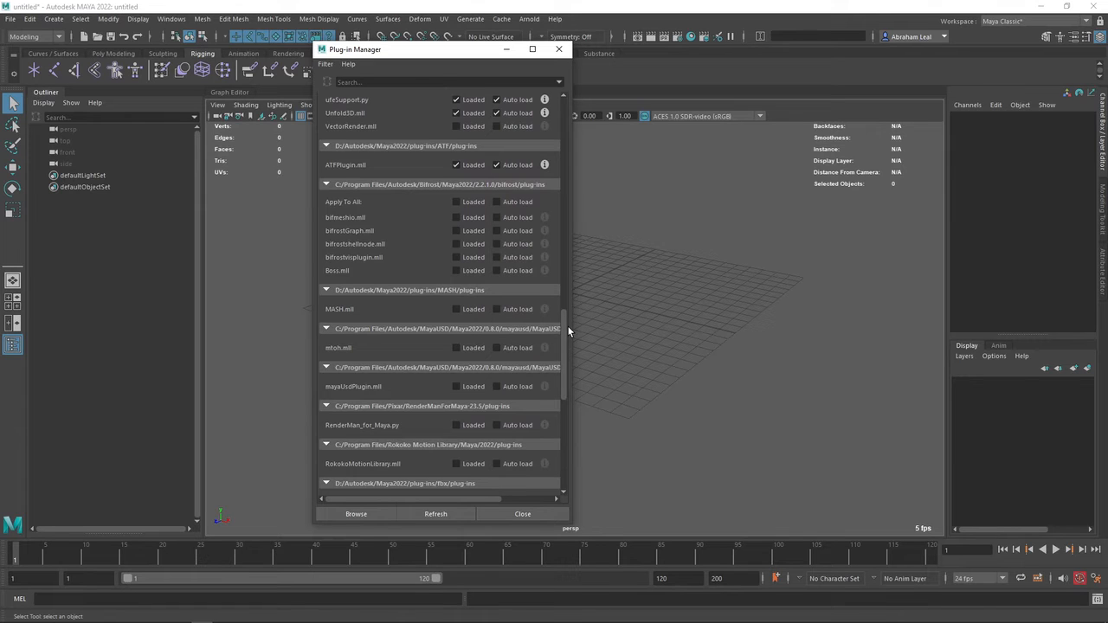
{"action": "left_click_drag", "start_coordinate": [571, 326], "coordinate": [621, 325]}
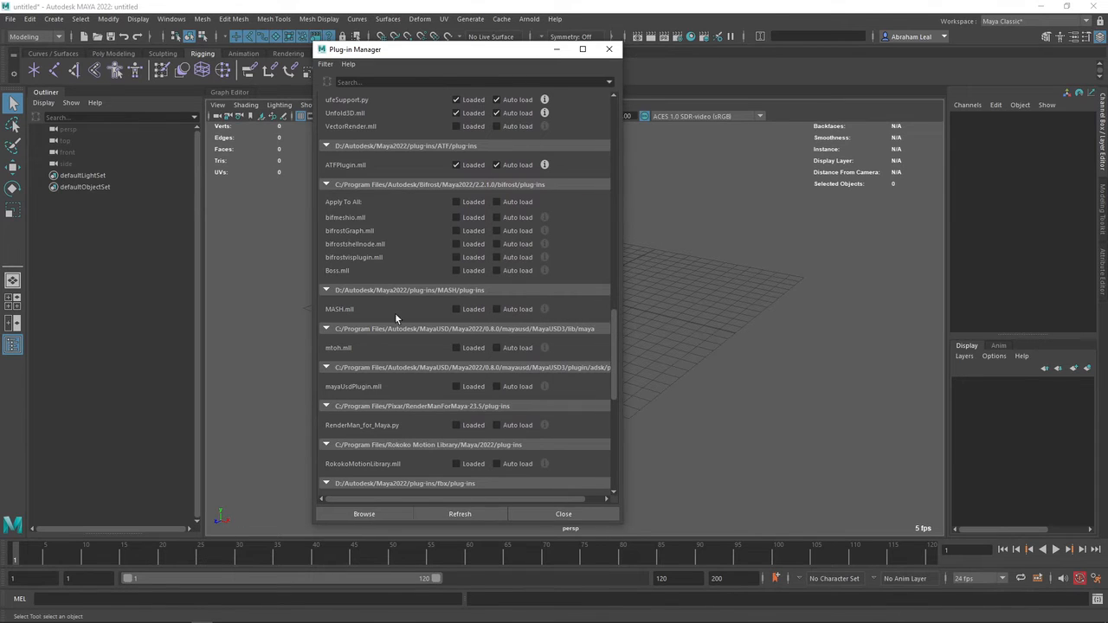
{"action": "scroll", "coordinate": [496, 311], "scroll_direction": "down", "scroll_amount": 1}
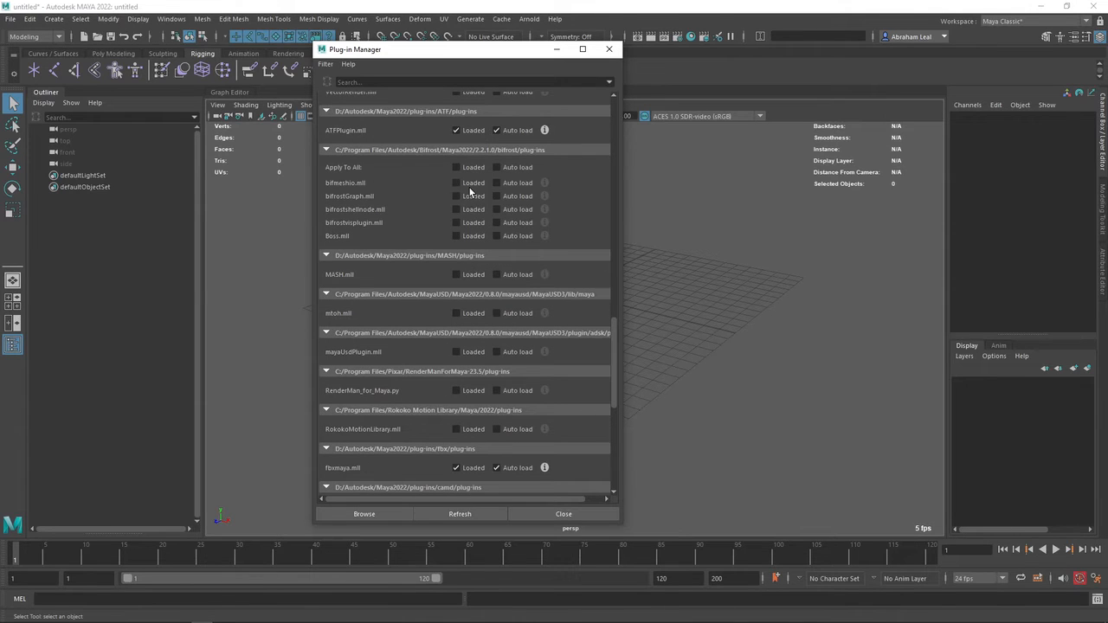
{"action": "scroll", "coordinate": [478, 332], "scroll_direction": "down", "scroll_amount": 10}
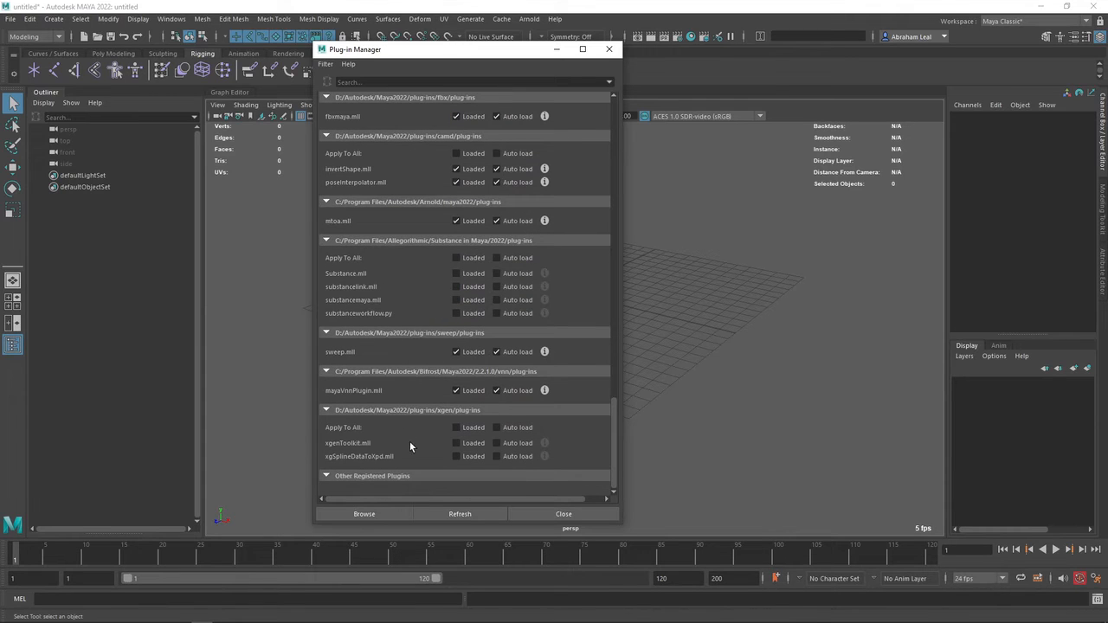
Search the Plug-in Manager for mtoa, clear the search, review the remaining plug-ins, and close the manager.
{"action": "left_click", "coordinate": [378, 84]}
{"action": "type", "text": "mtoa"}
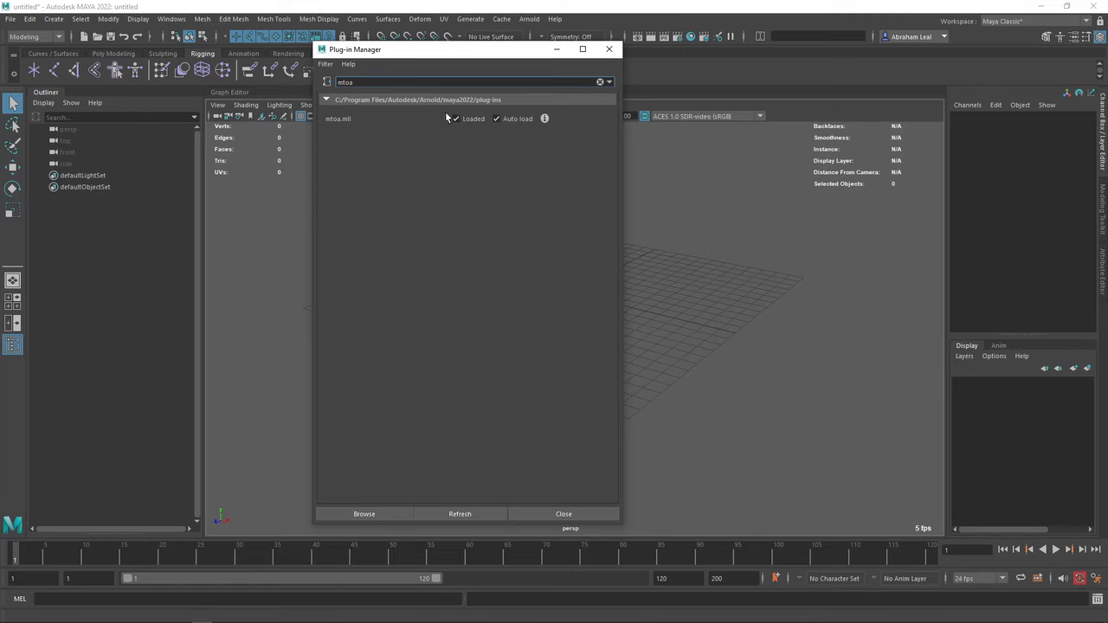
{"action": "left_click", "coordinate": [596, 82]}
{"action": "scroll", "coordinate": [516, 179], "scroll_direction": "down", "scroll_amount": 15}
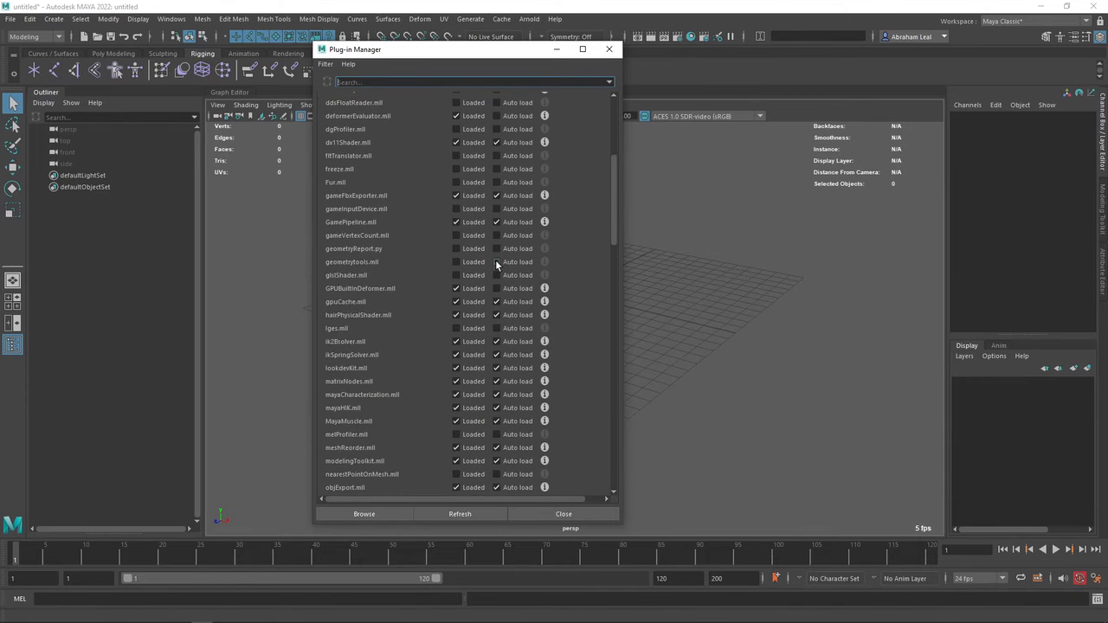
{"action": "scroll", "coordinate": [465, 297], "scroll_direction": "down", "scroll_amount": 10}
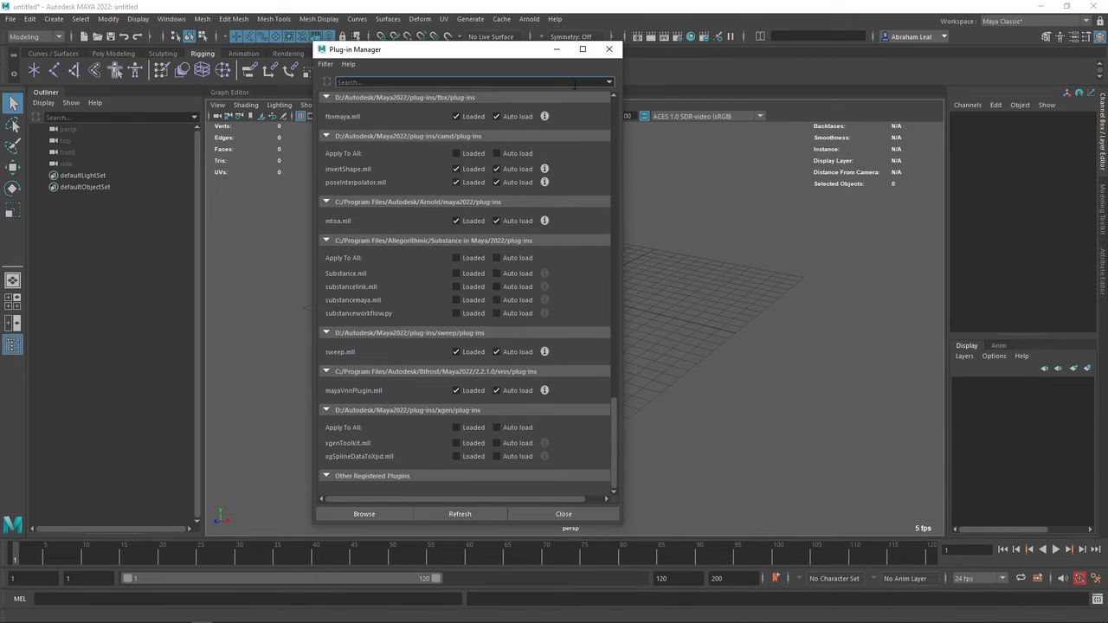
{"action": "left_click", "coordinate": [608, 49]}
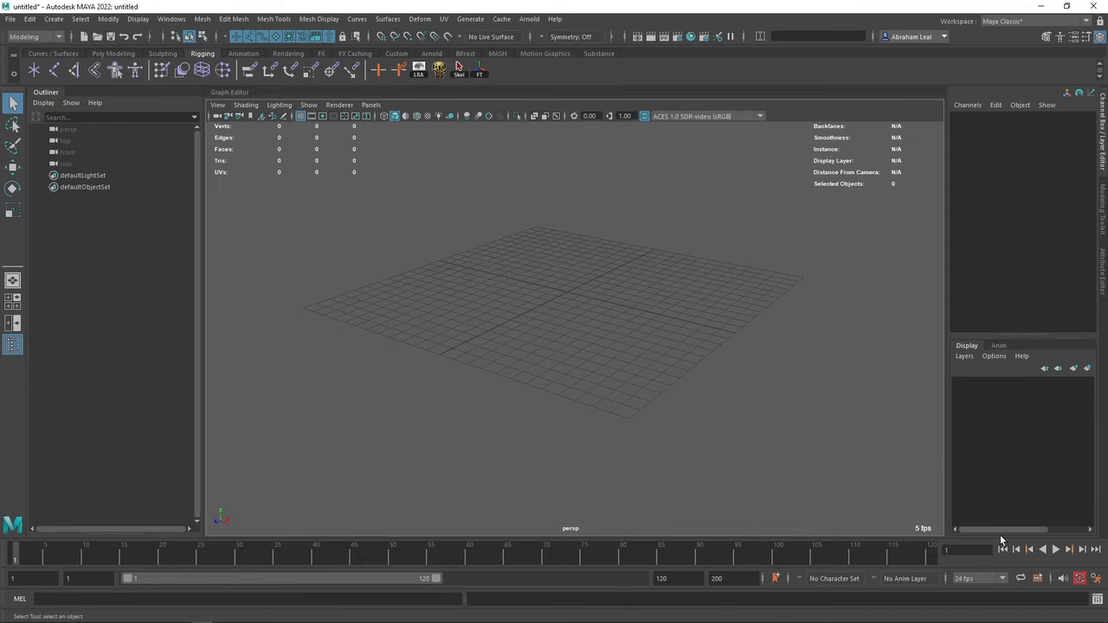
Open the Time Slider preferences and enlarge the Preferences window to show all playback settings.
{"action": "left_click", "coordinate": [1097, 586]}
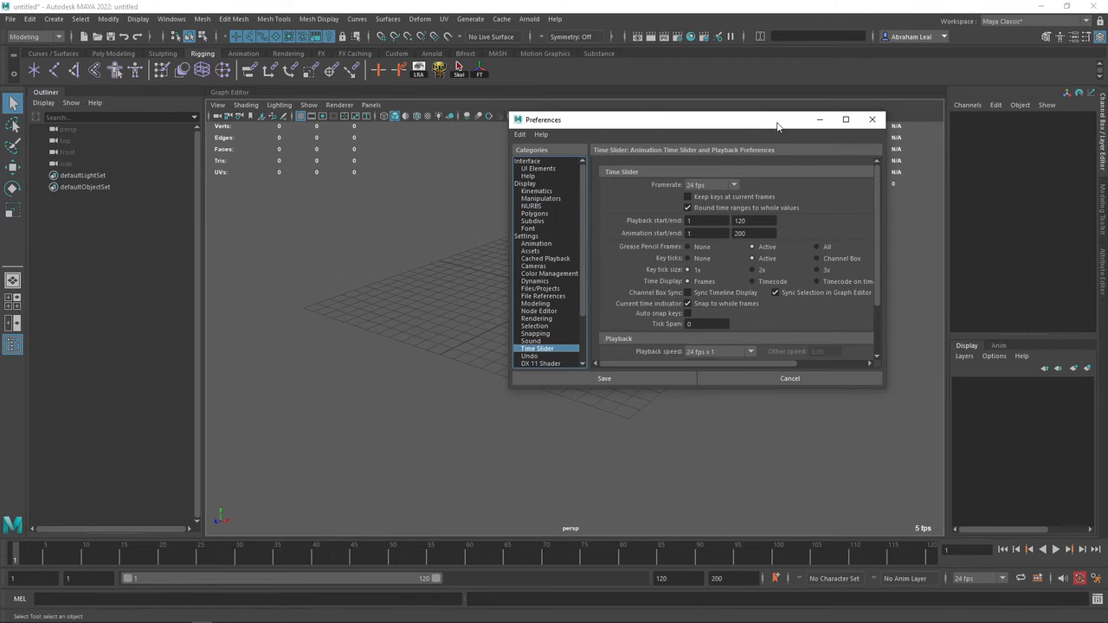
{"action": "left_click_drag", "start_coordinate": [650, 121], "coordinate": [432, 102]}
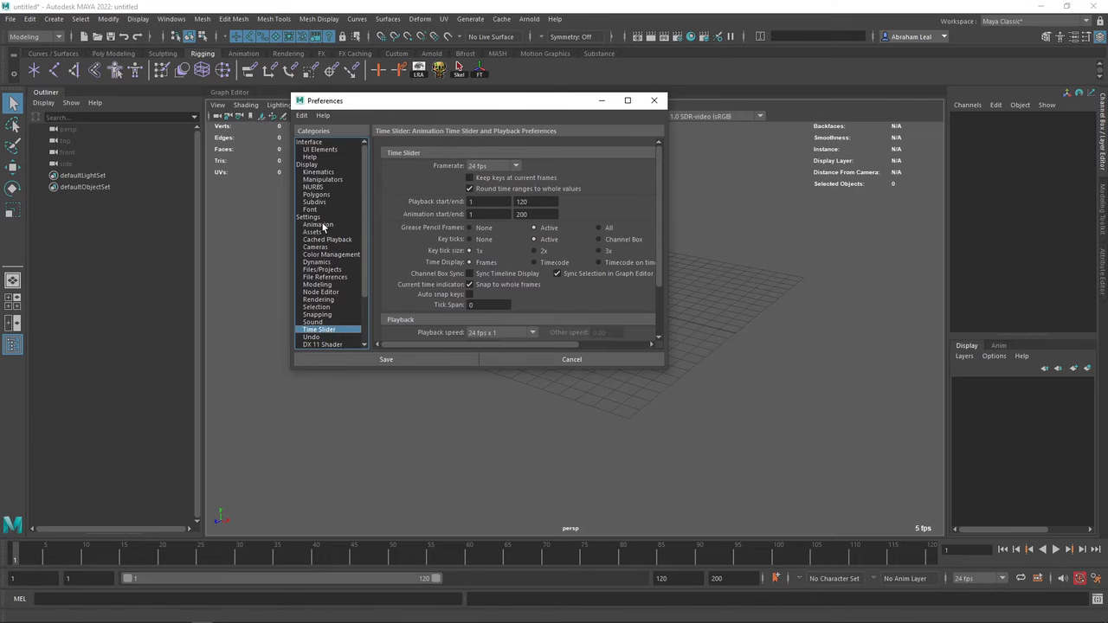
{"action": "left_click_drag", "start_coordinate": [666, 371], "coordinate": [840, 446]}
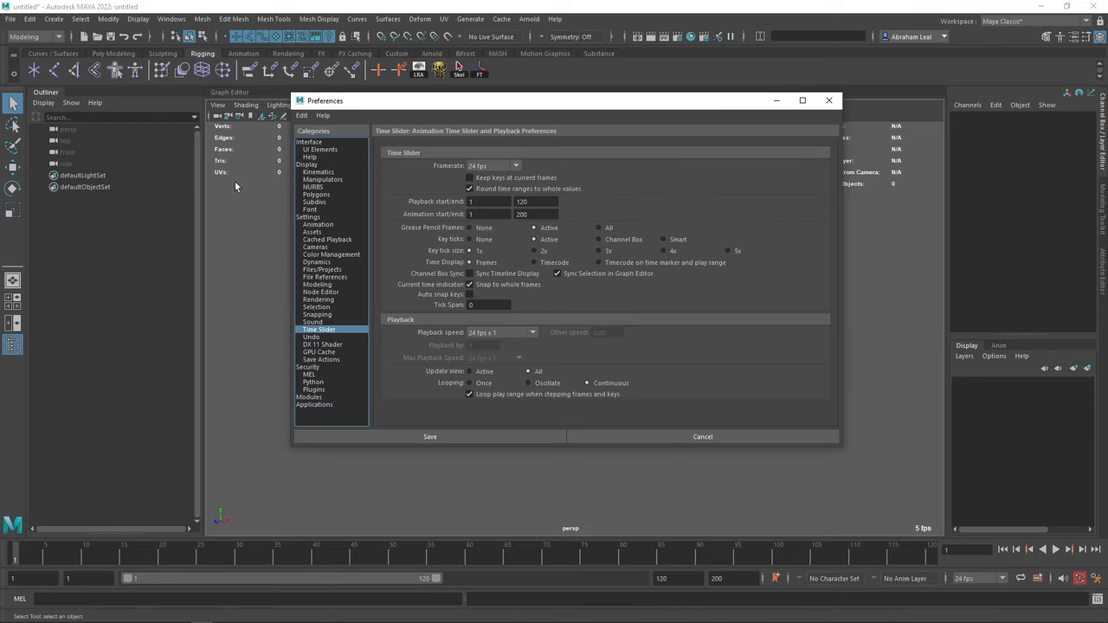
{"action": "left_click_drag", "start_coordinate": [561, 110], "coordinate": [528, 101]}
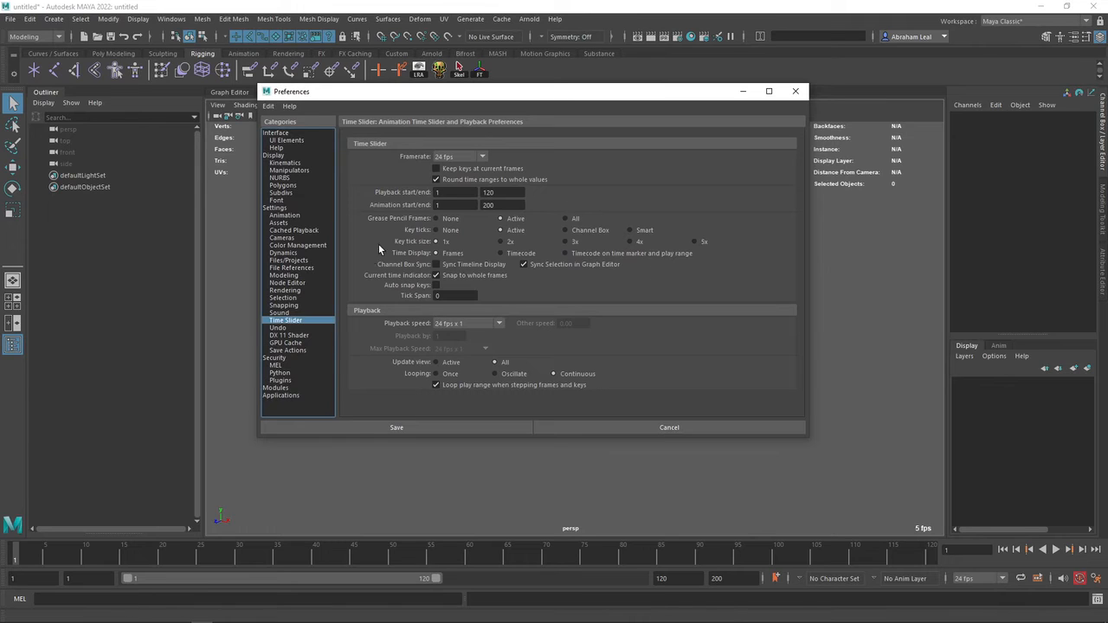
Try the Play every frame playback speed in the Time Slider preferences, and restore the speed to 24 fps x 1.
{"action": "left_click", "coordinate": [463, 322]}
{"action": "left_click", "coordinate": [467, 336]}
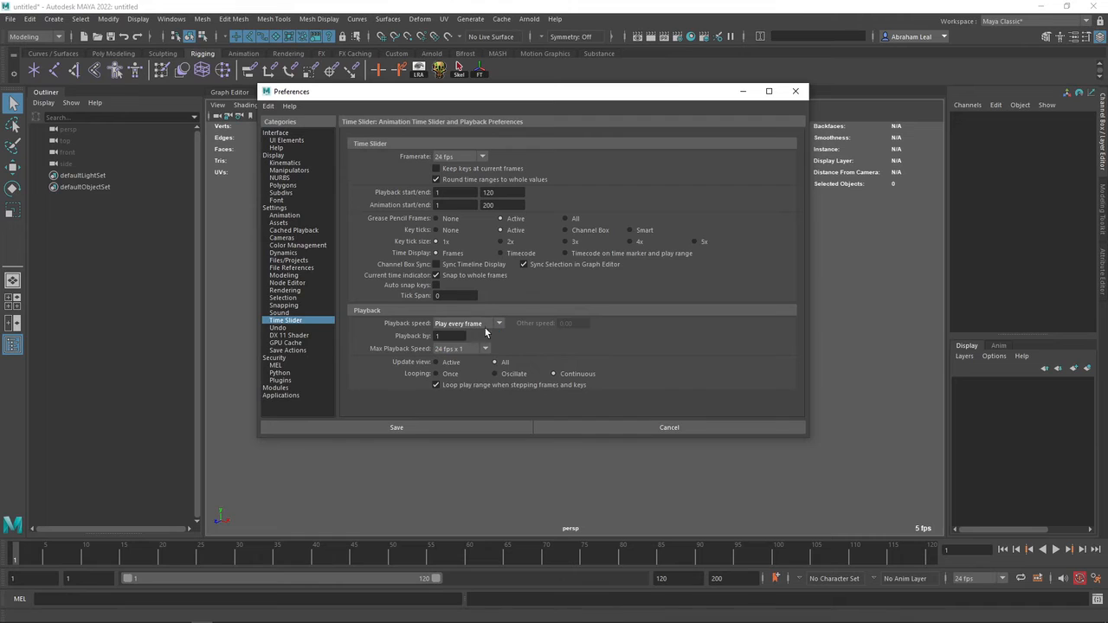
{"action": "left_click", "coordinate": [485, 324]}
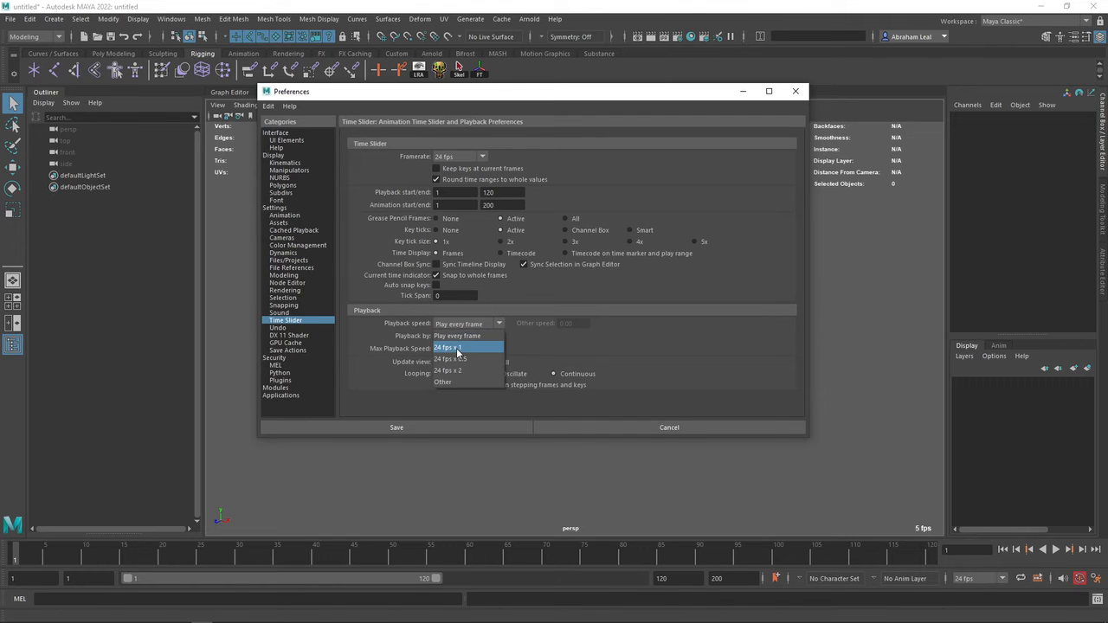
{"action": "left_click", "coordinate": [455, 349]}
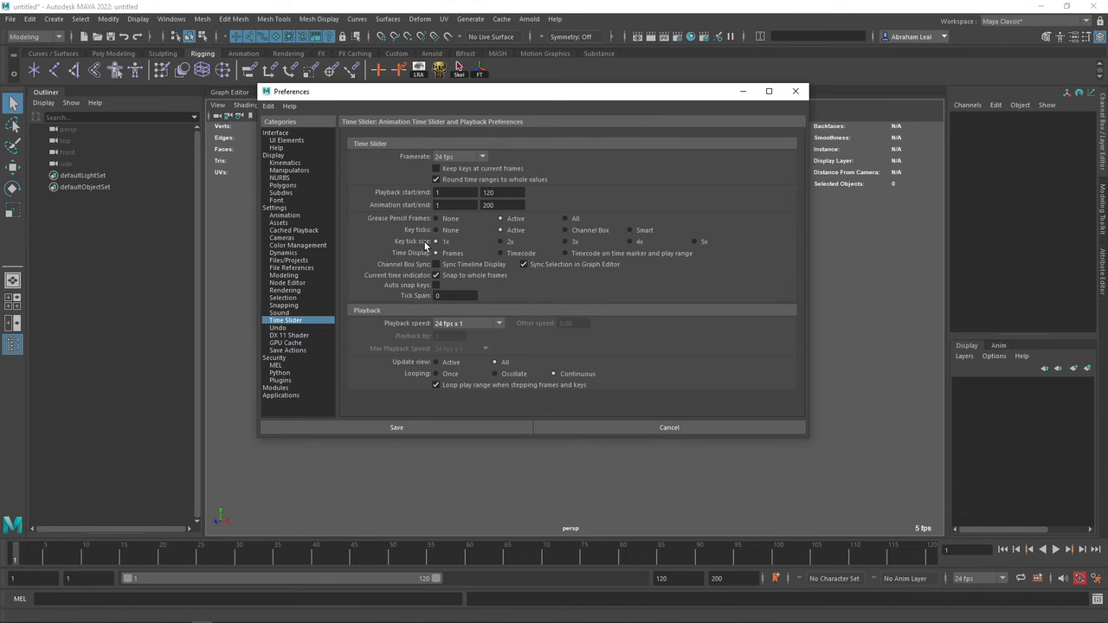
Try key tick sizes 2x and 5x in the Time Slider preferences, and settle on 2x.
{"action": "left_click", "coordinate": [501, 243]}
{"action": "left_click", "coordinate": [701, 242]}
{"action": "left_click", "coordinate": [500, 241]}
Open the Animation preferences and examine the evaluation, auto key, rotation interpolation and default tangent settings.
{"action": "left_click", "coordinate": [283, 217]}
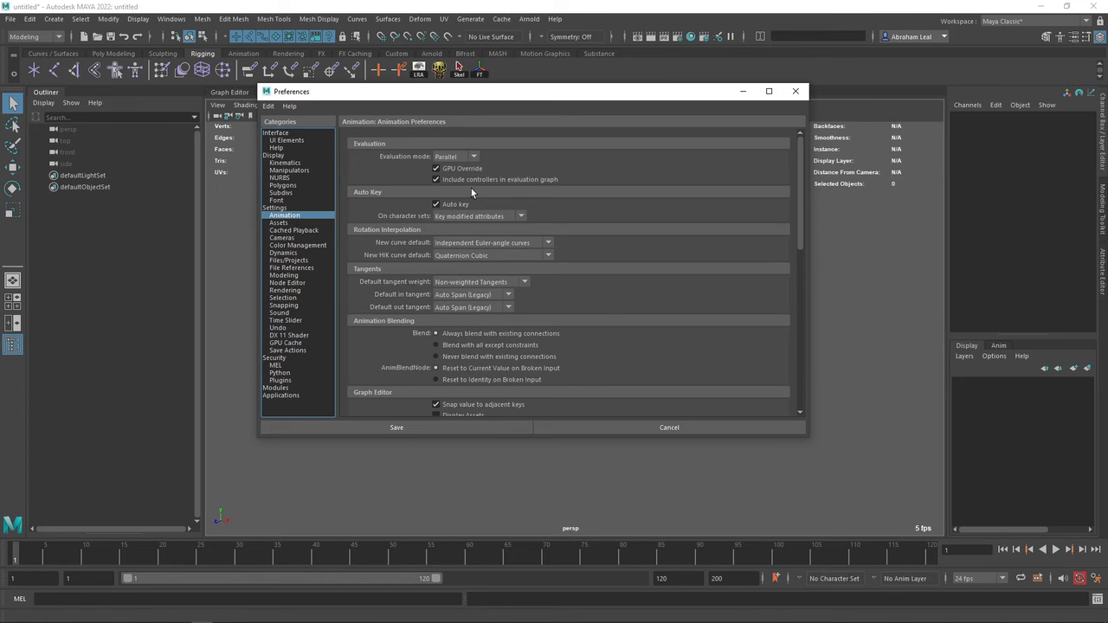
{"action": "scroll", "coordinate": [507, 255], "scroll_direction": "down", "scroll_amount": 2}
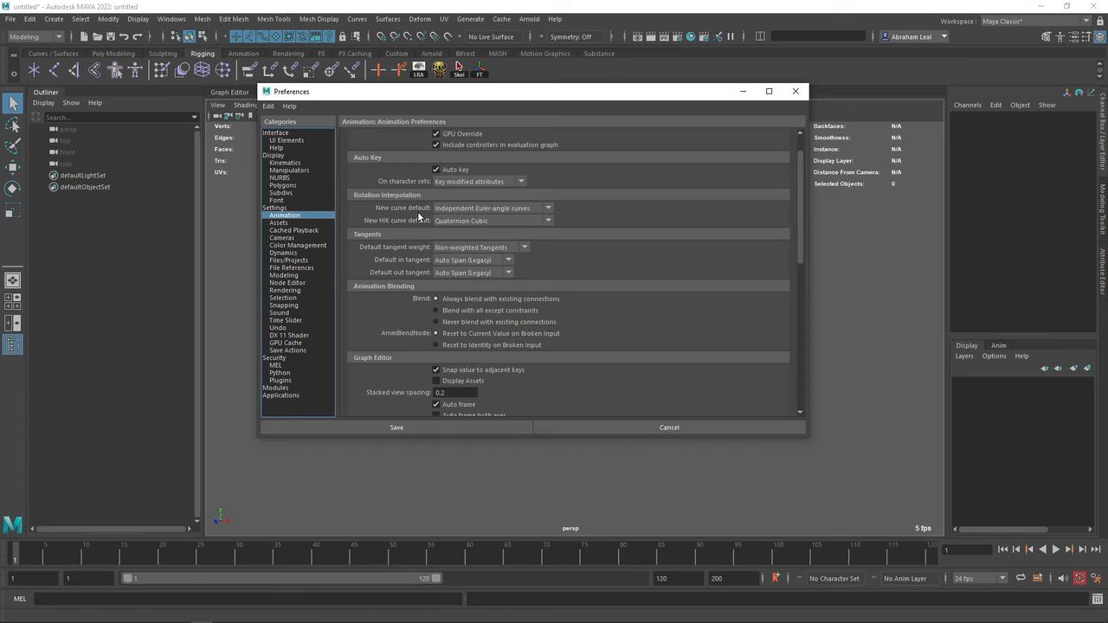
{"action": "scroll", "coordinate": [574, 310], "scroll_direction": "up", "scroll_amount": 2}
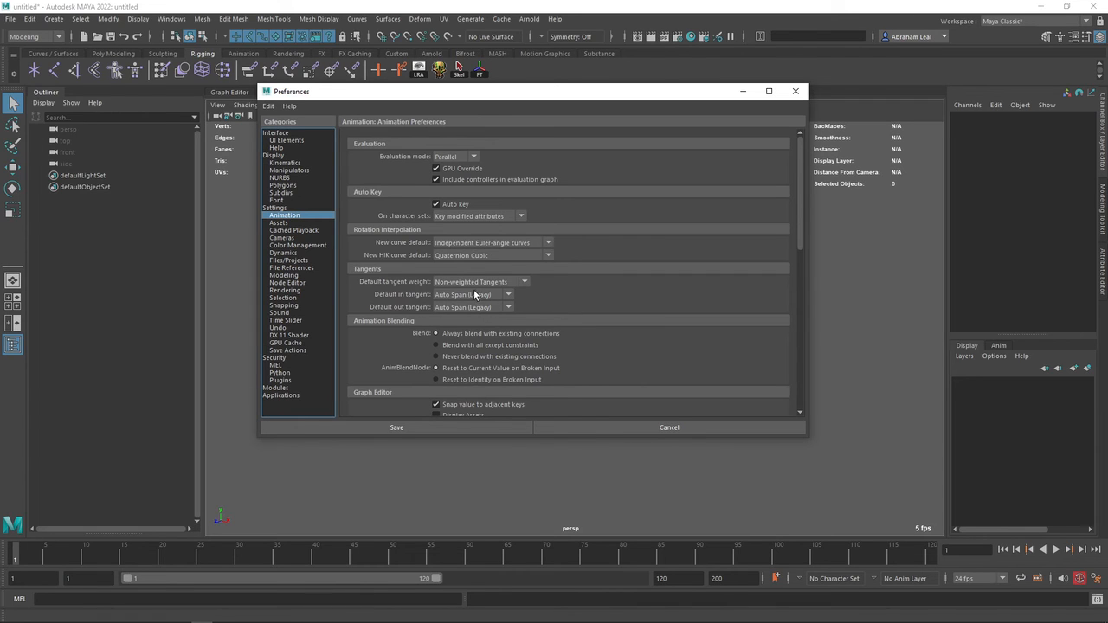
Select DirectX 11 as the Viewport 2.0 rendering engine in the Display preferences and save the preferences.
{"action": "left_click", "coordinate": [281, 156]}
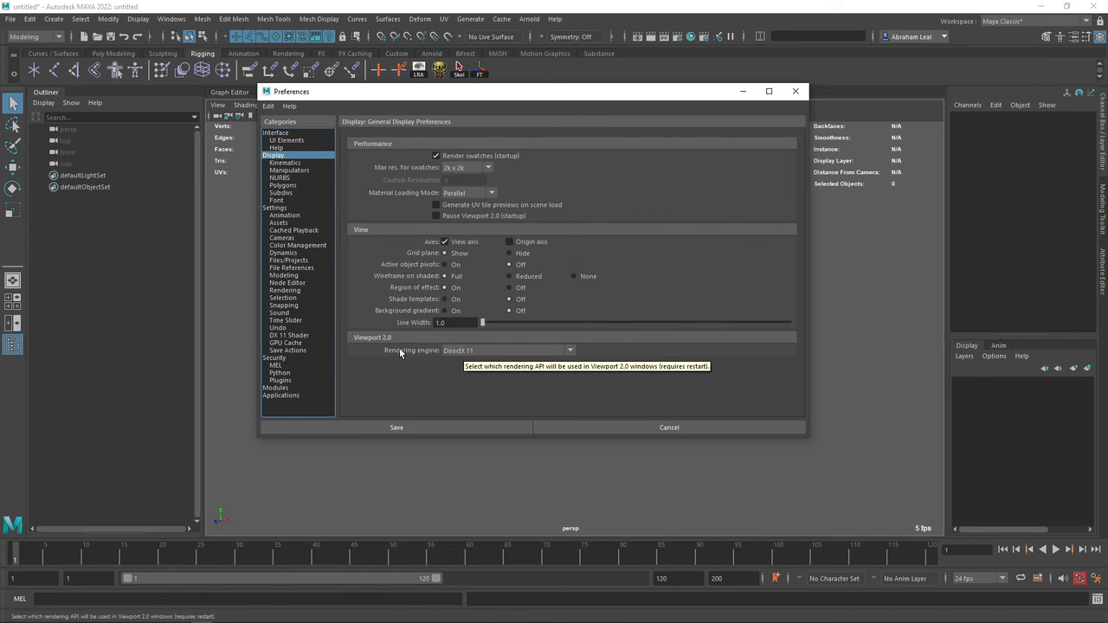
{"action": "left_click", "coordinate": [477, 352]}
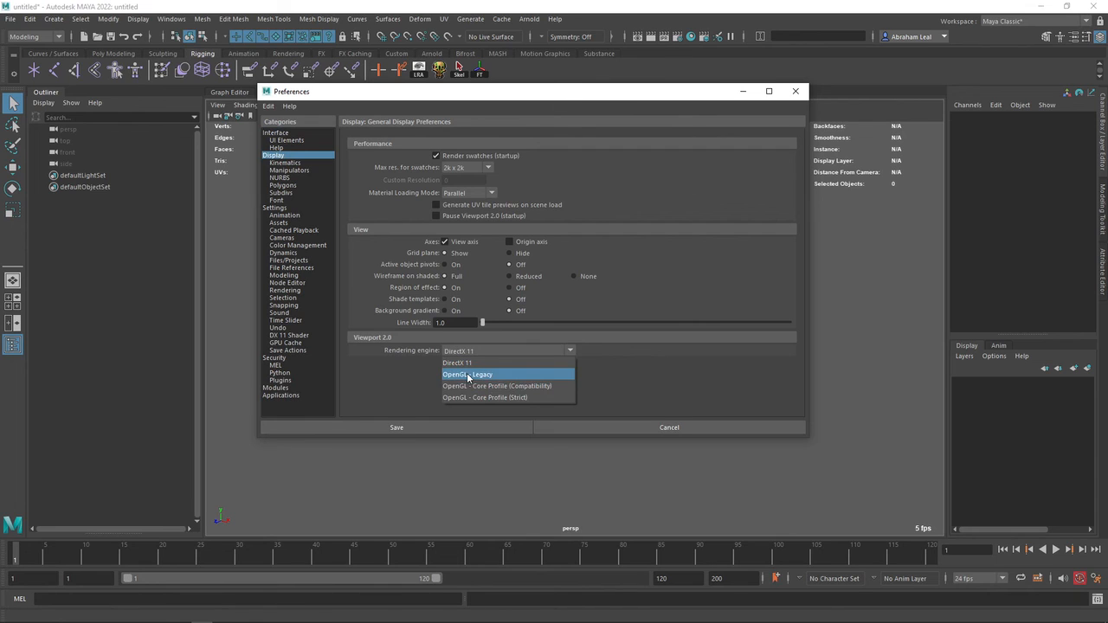
{"action": "left_click", "coordinate": [458, 362]}
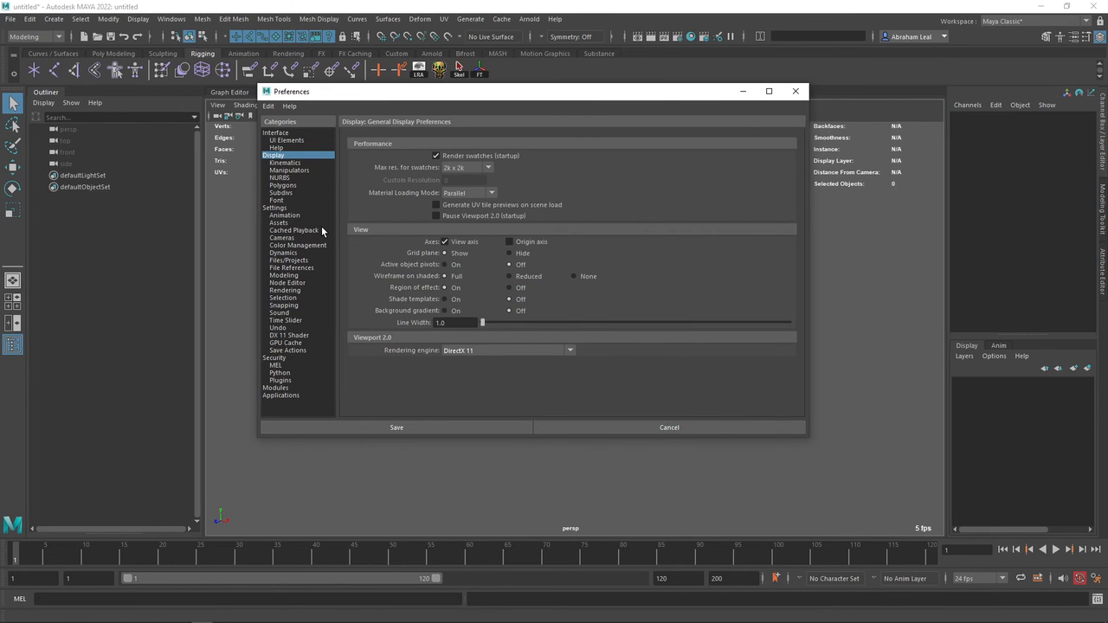
{"action": "left_click", "coordinate": [432, 430]}
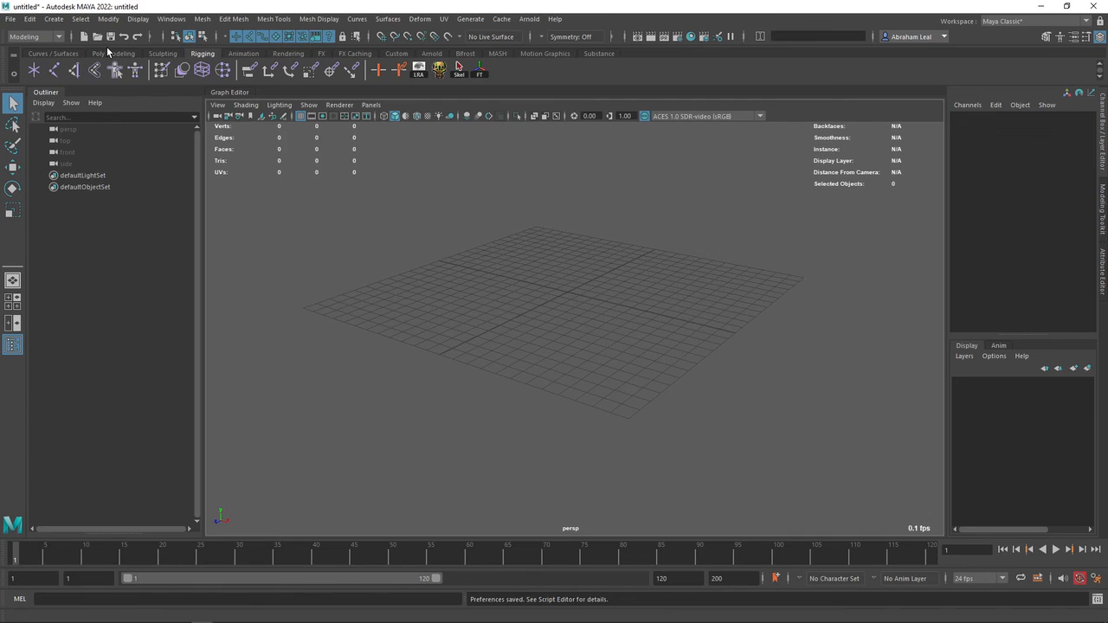
Show the Animation shelf, and check the folder offered for saving the scene without saving it.
{"action": "left_click", "coordinate": [162, 53]}
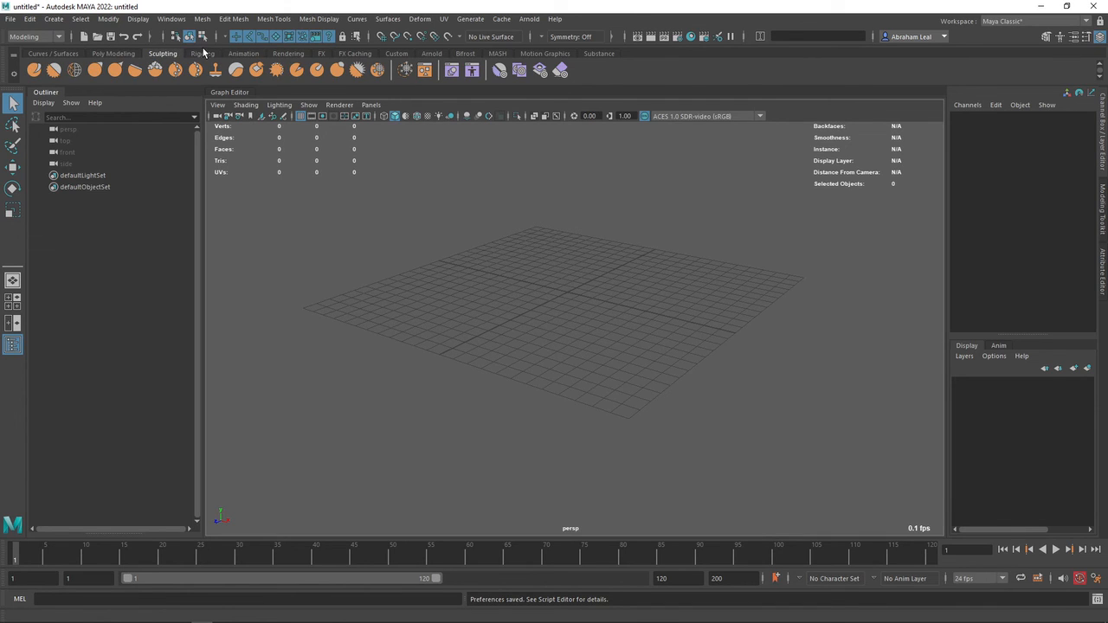
{"action": "left_click", "coordinate": [243, 53]}
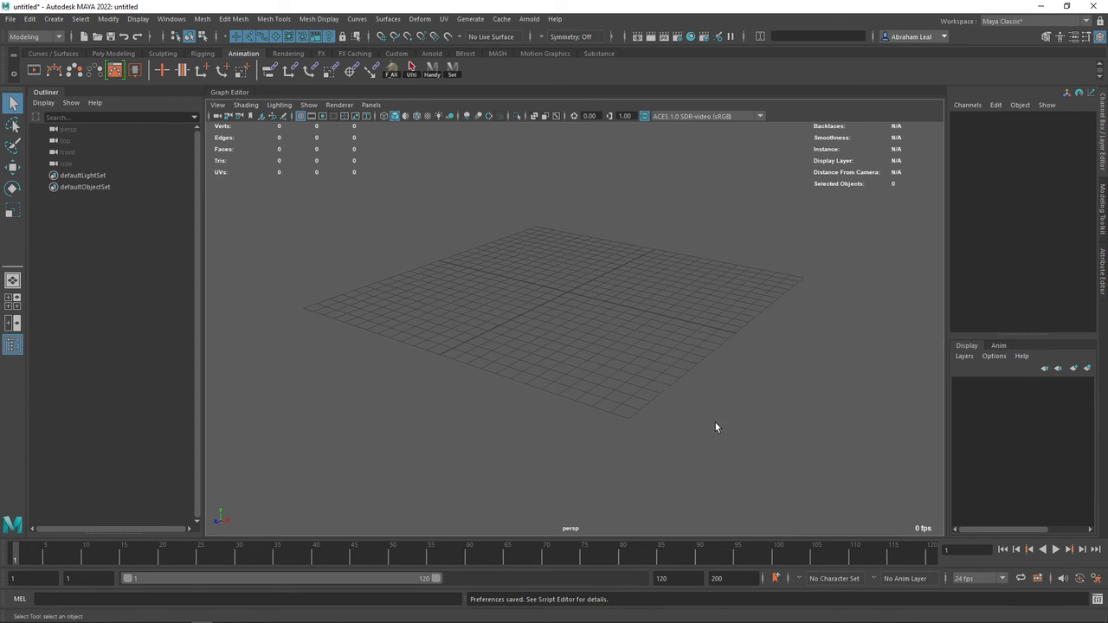
{"action": "key", "text": "ctrl+s"}
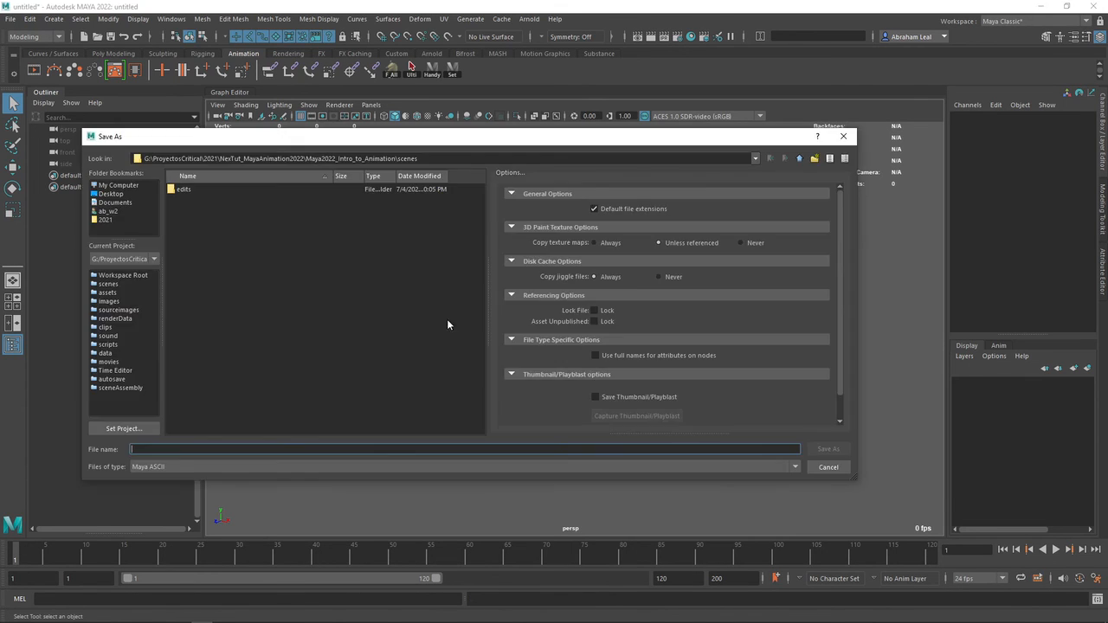
{"action": "left_click", "coordinate": [843, 136]}
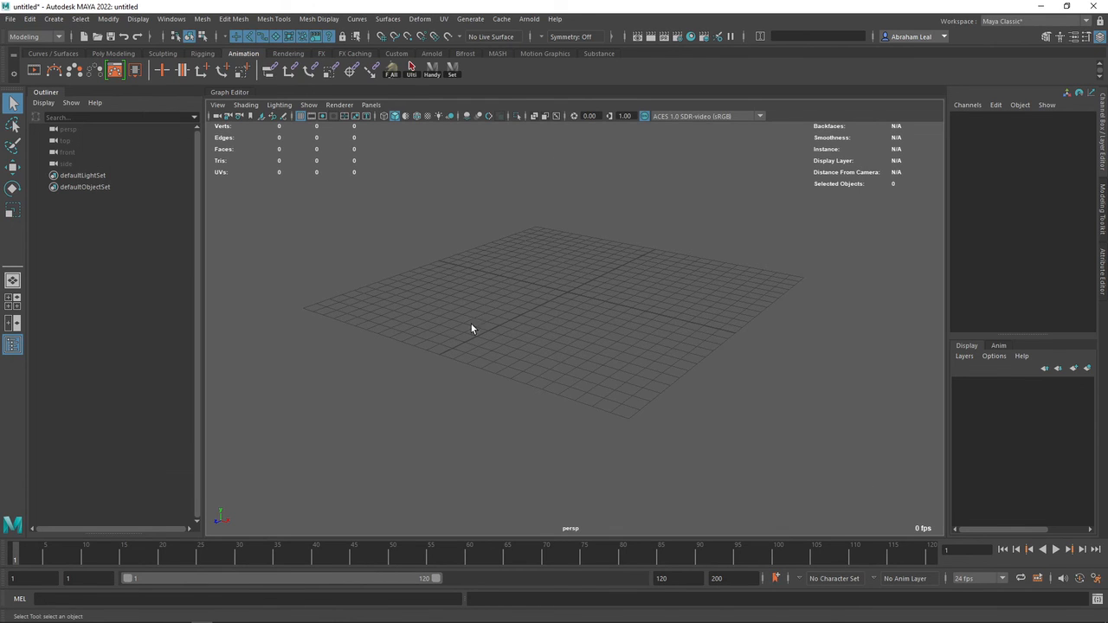